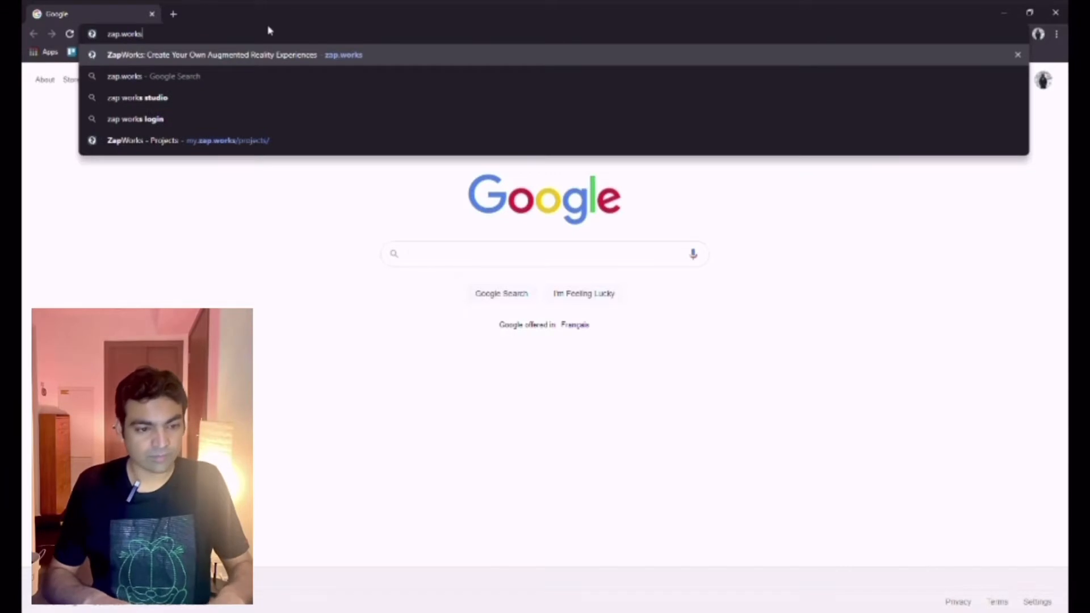
Go to the zap.works website and log in to reach the account's projects page.
key("Return")
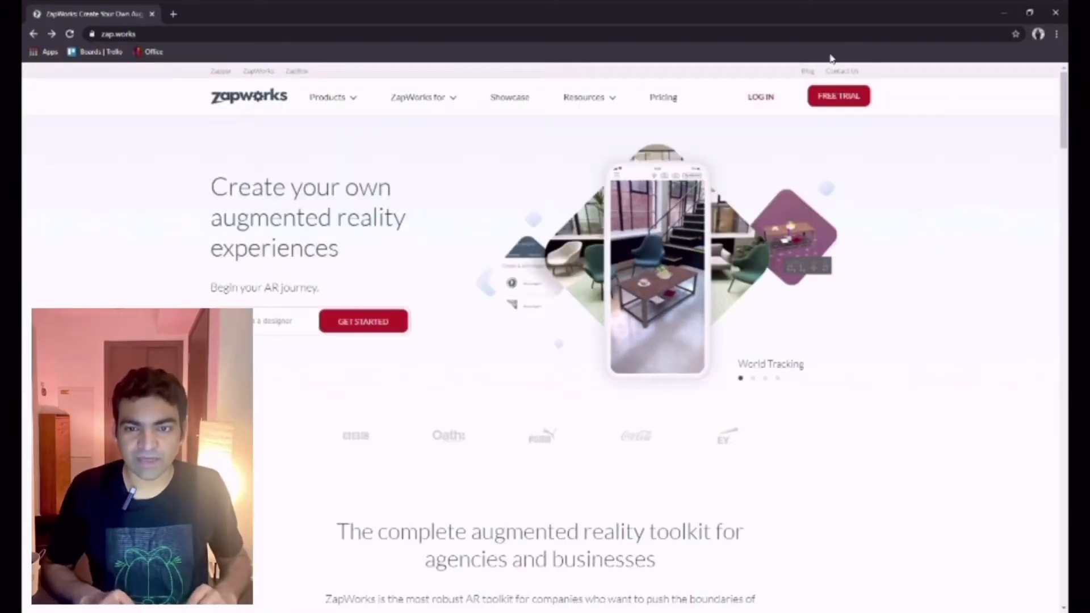
left_click(759, 99)
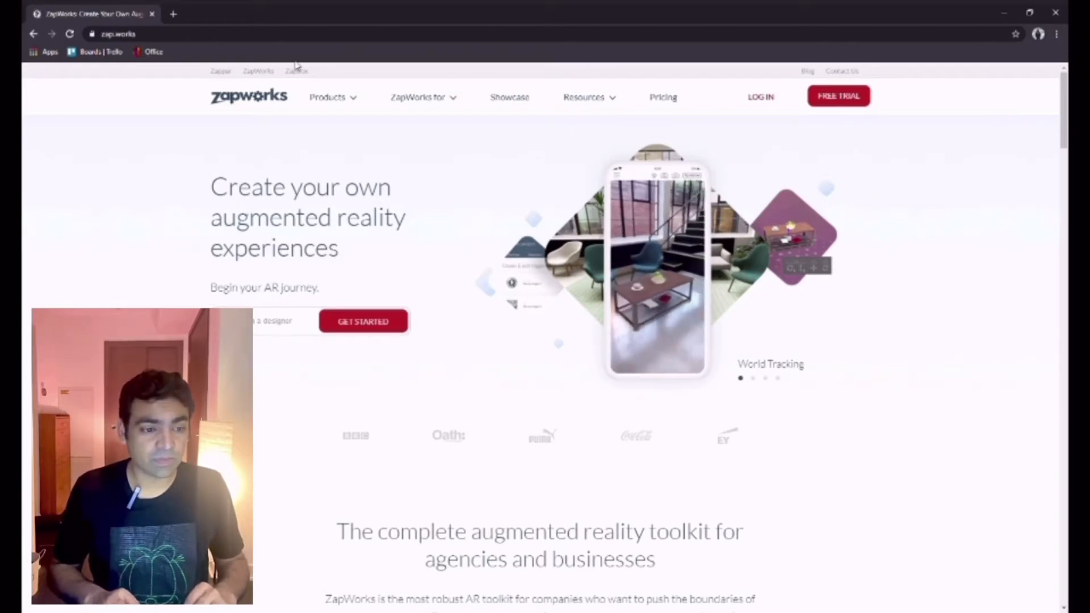
left_click(850, 98)
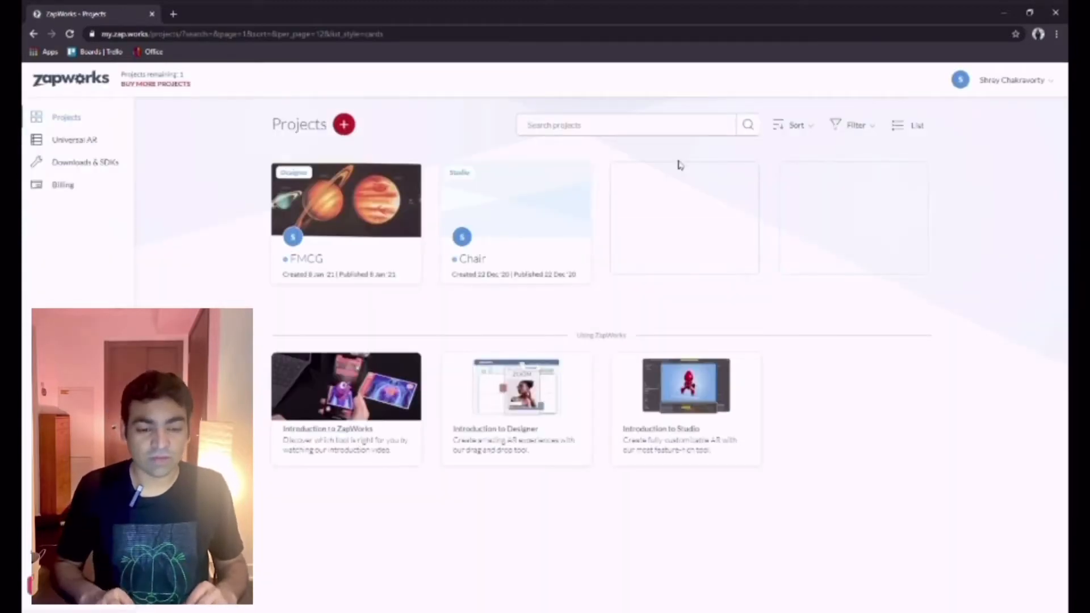
Create a project named "Eagles" with the Designer project type and the WebAR QR code trigger.
left_click(342, 134)
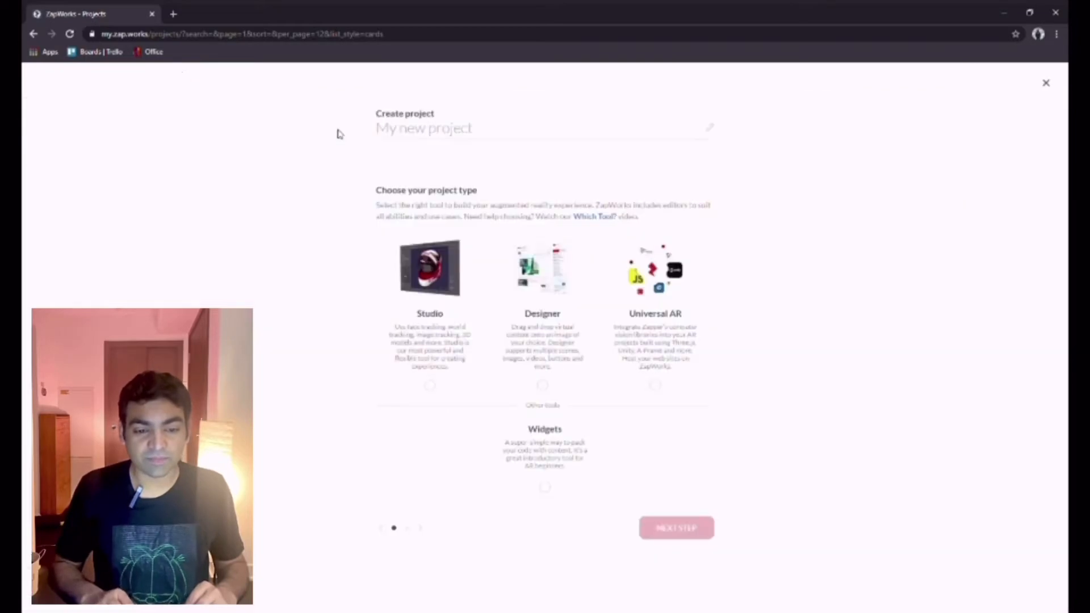
left_click(431, 134)
type("Ea")
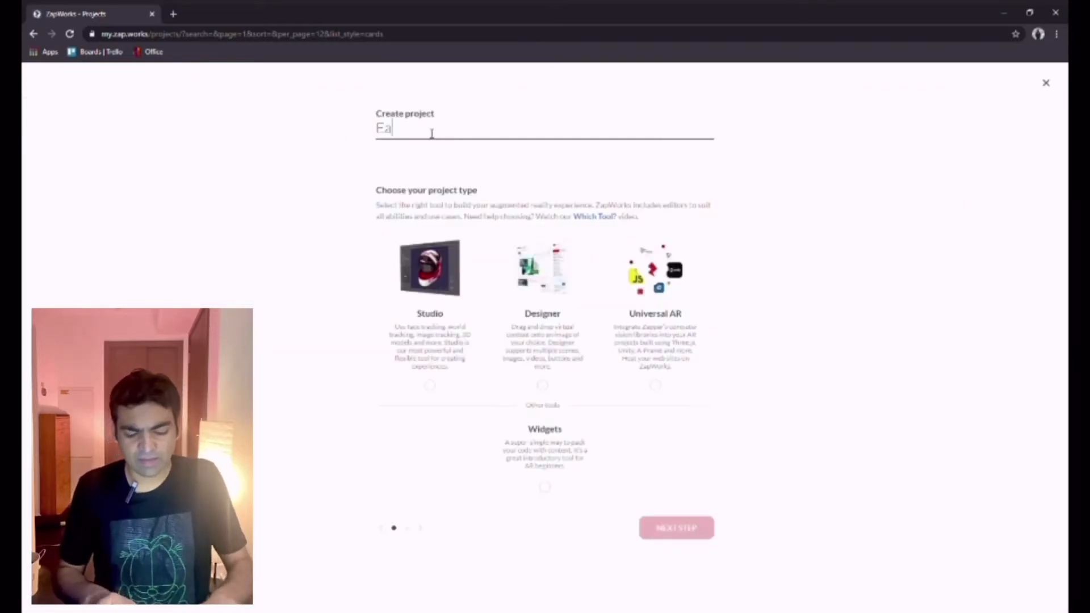
type("gles")
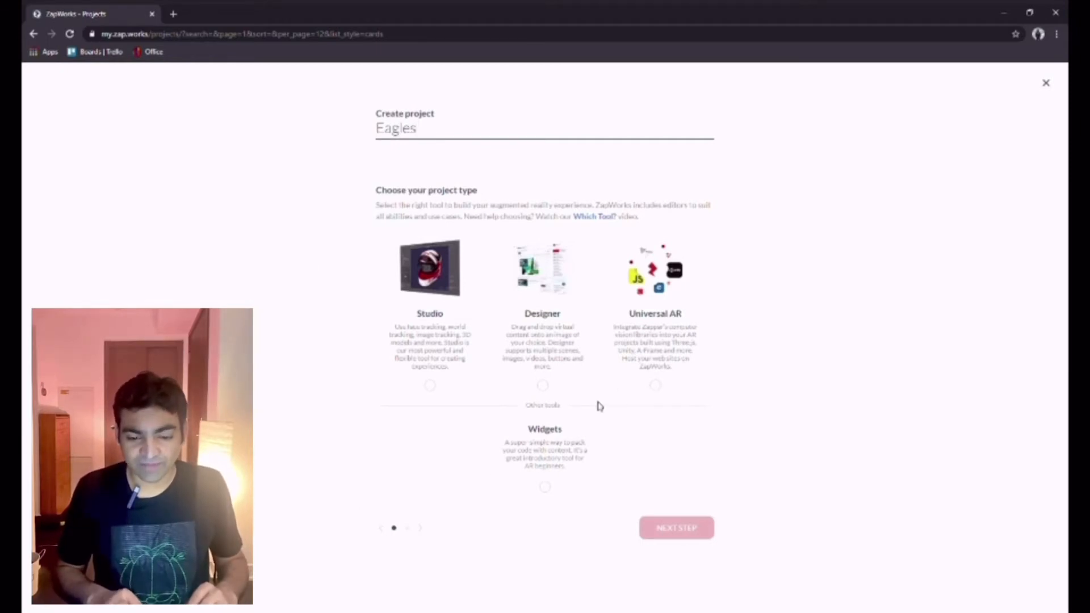
left_click(524, 323)
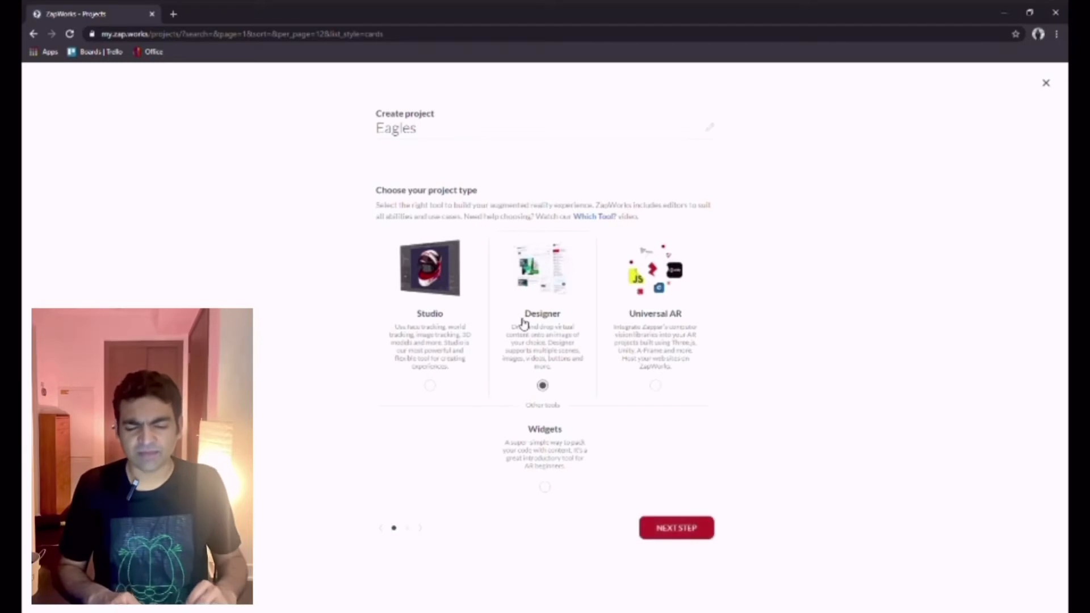
left_click(677, 529)
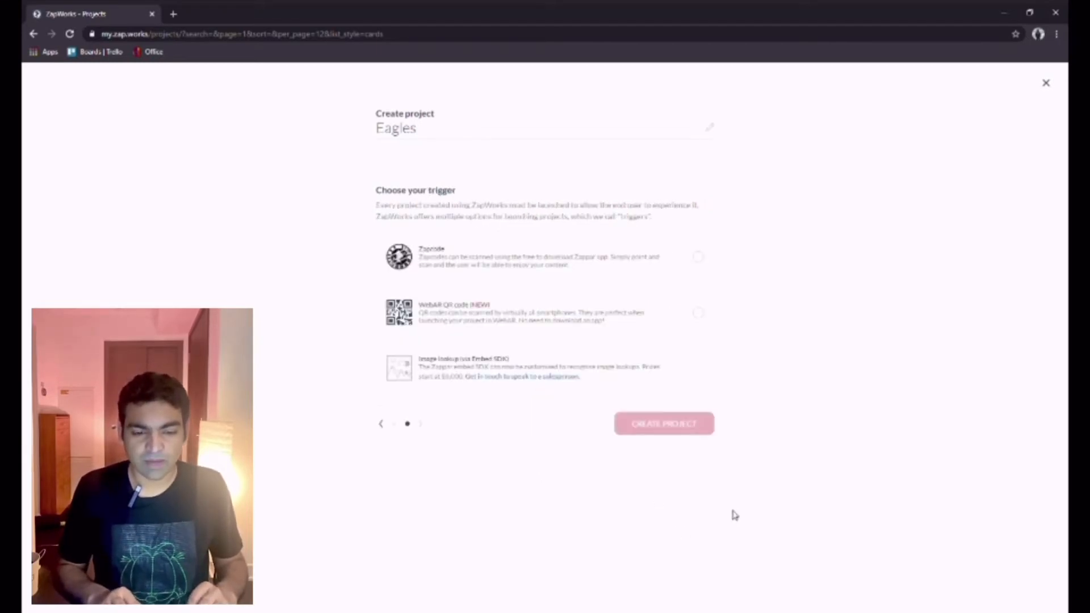
left_click(460, 315)
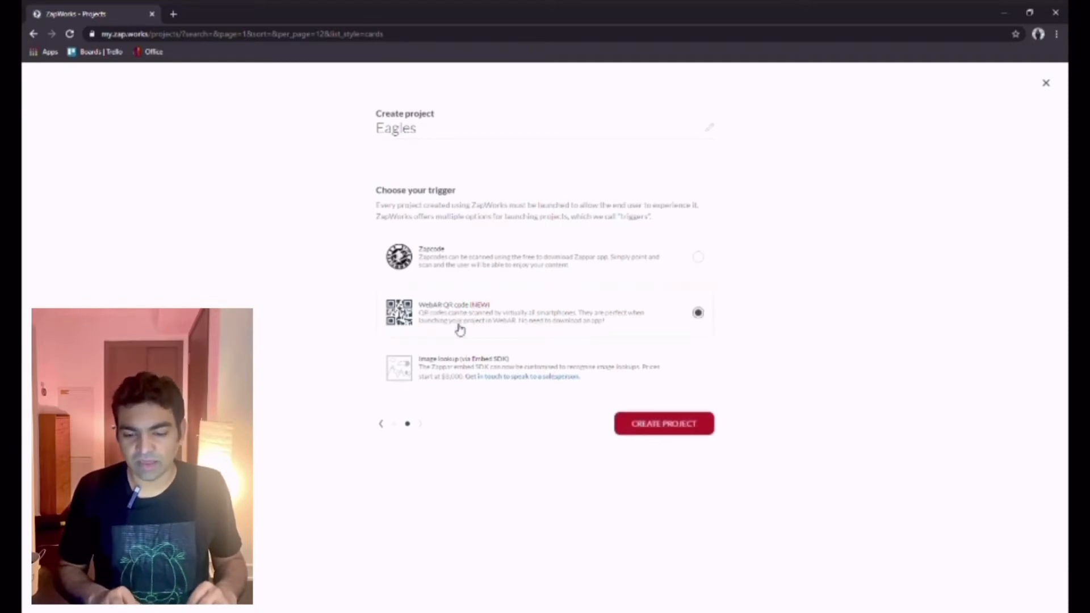
left_click(666, 424)
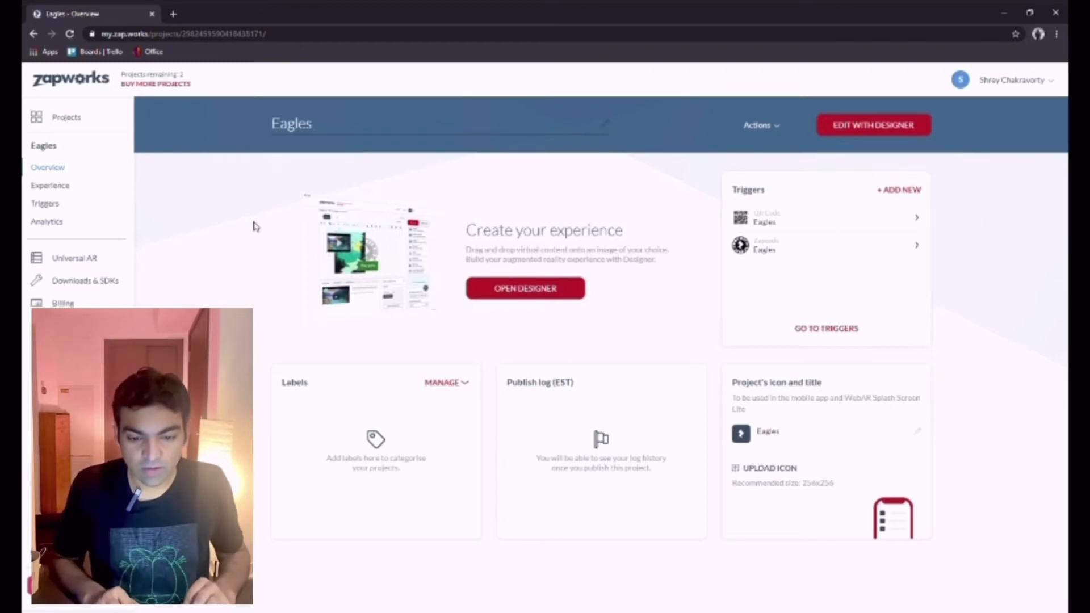
Open the project in Designer, upload the Eagles album cover as the tracking image and accept it.
left_click(525, 291)
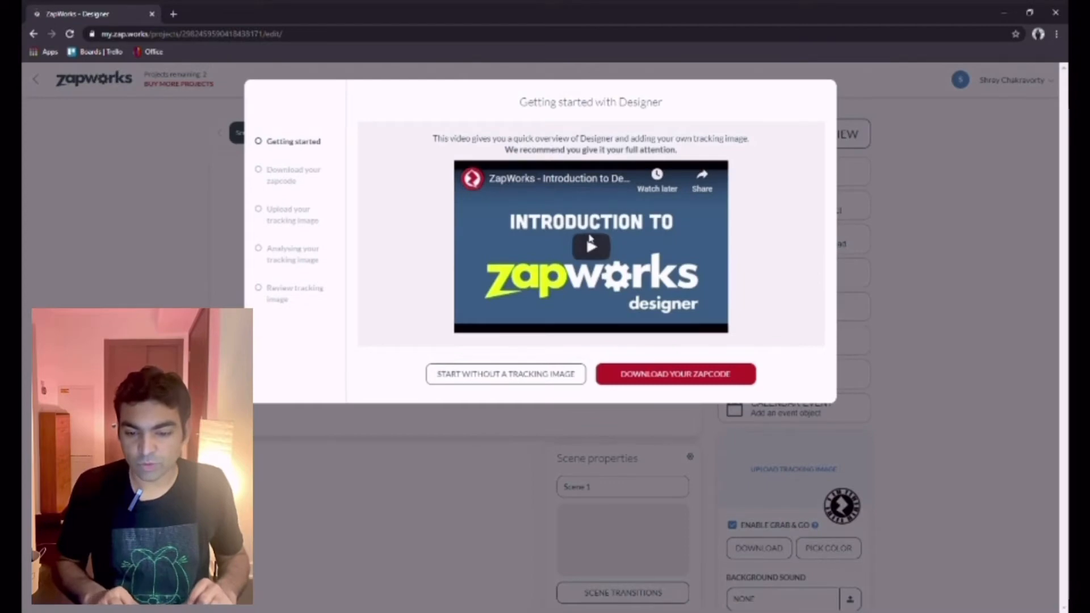
left_click(710, 377)
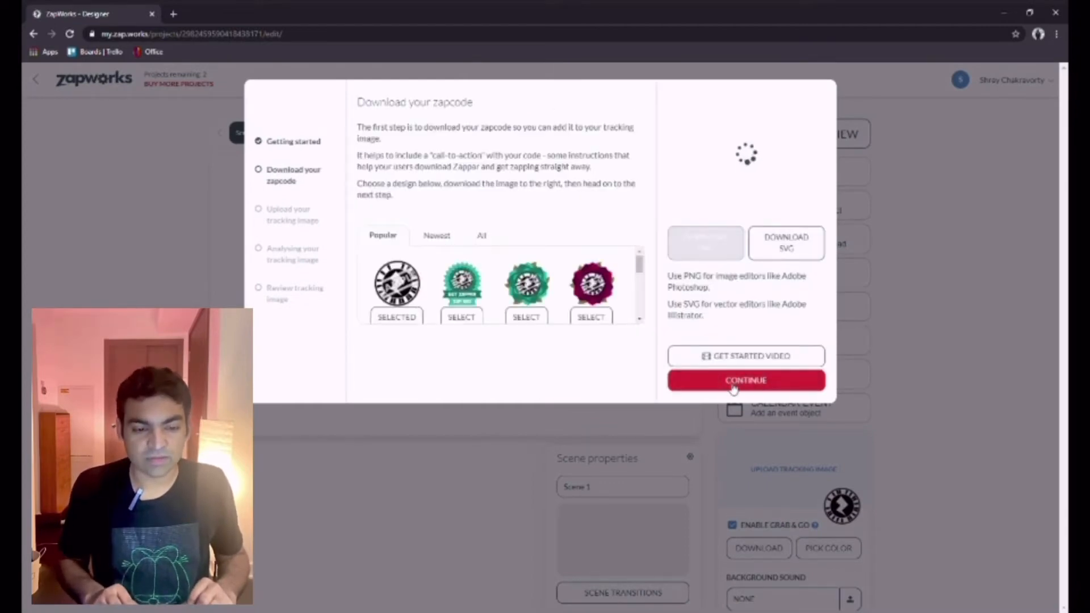
left_click(727, 388)
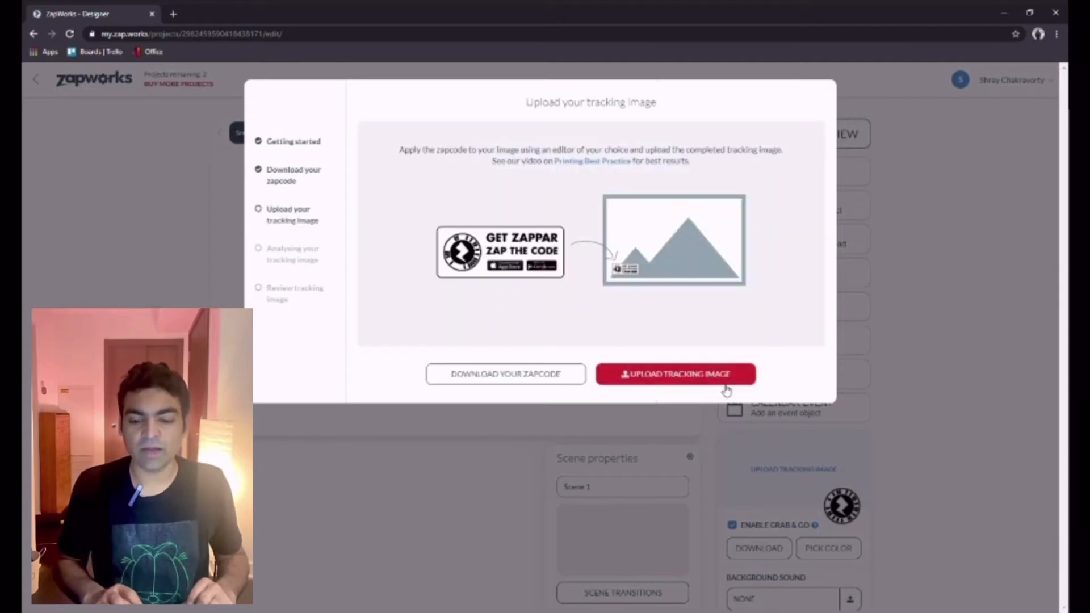
left_click(627, 377)
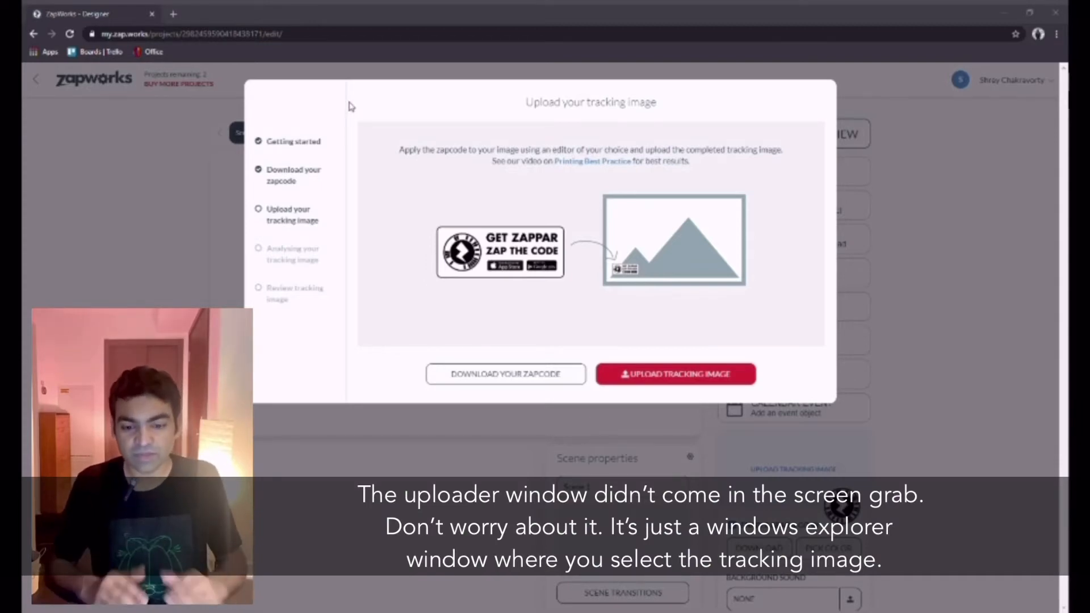
double_click(350, 103)
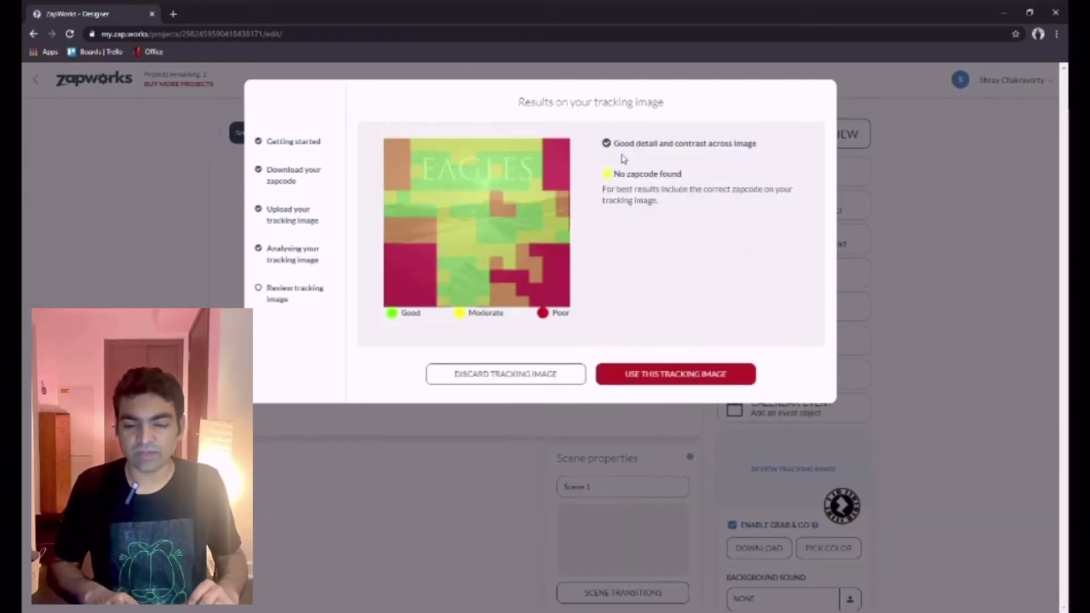
left_click(663, 375)
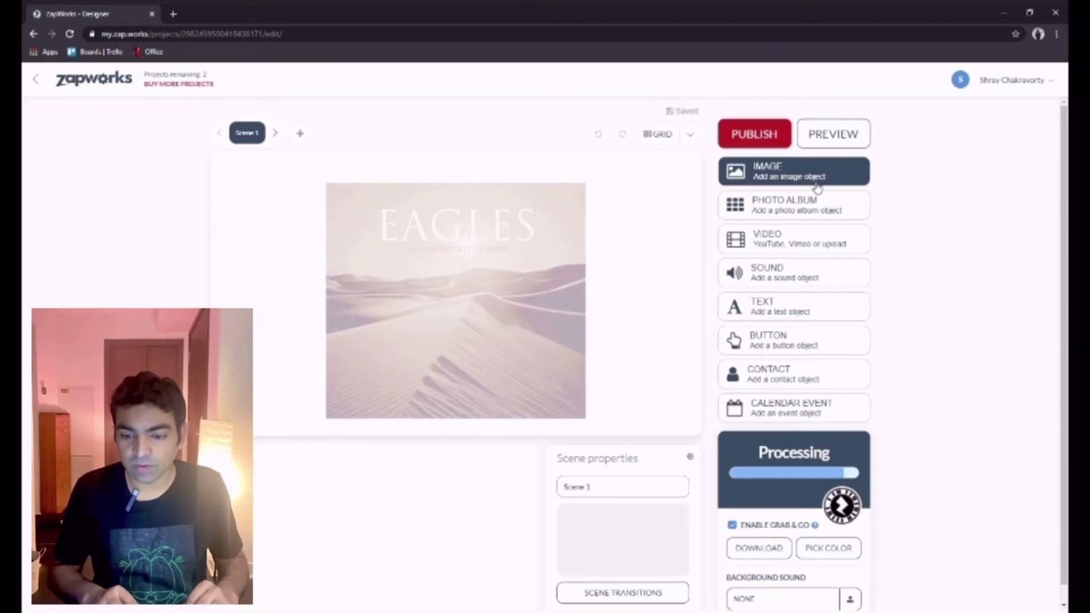
left_click(767, 240)
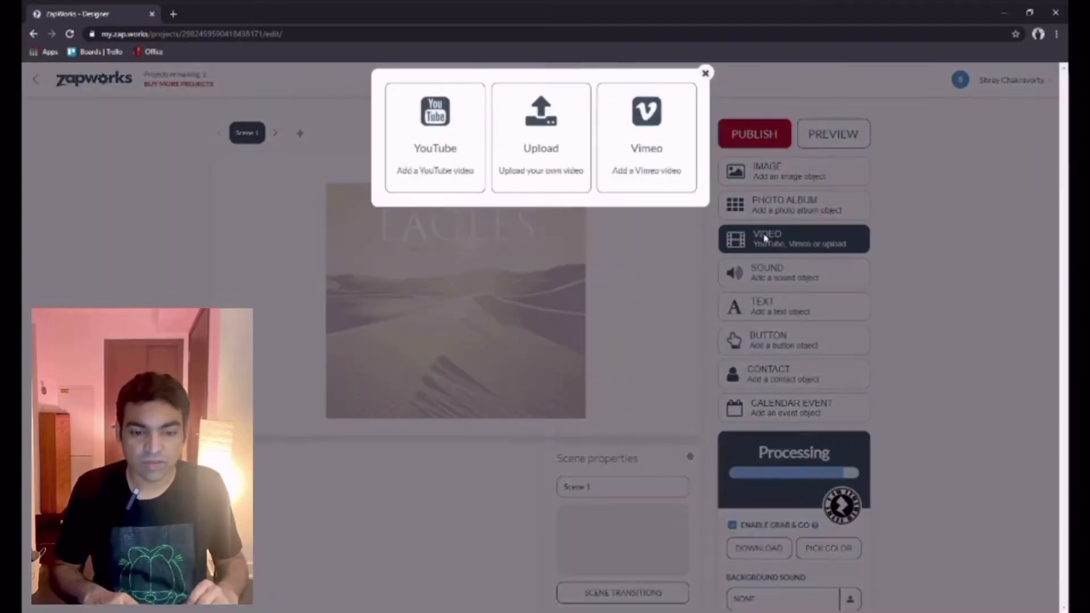
left_click(477, 142)
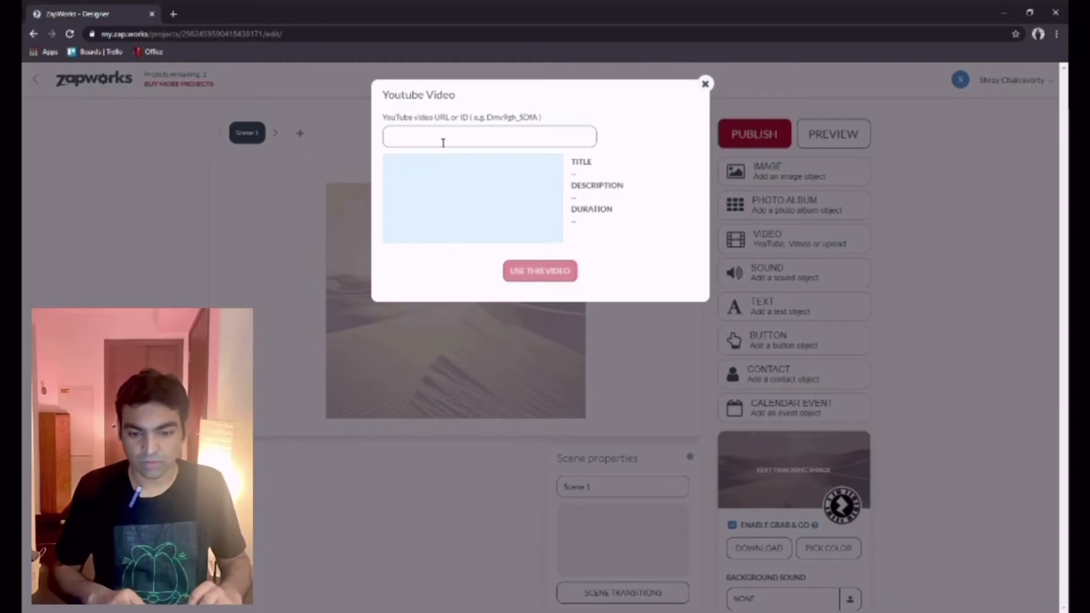
type("https://www.youtube.com/watch?v=UQqCrhL1wpI&t=393s")
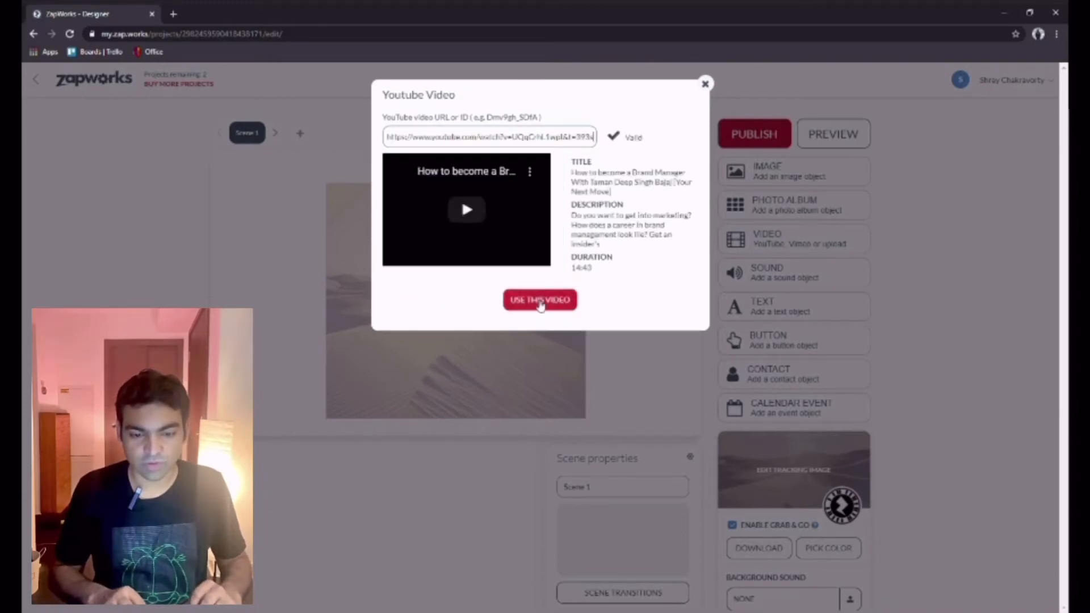
left_click(540, 301)
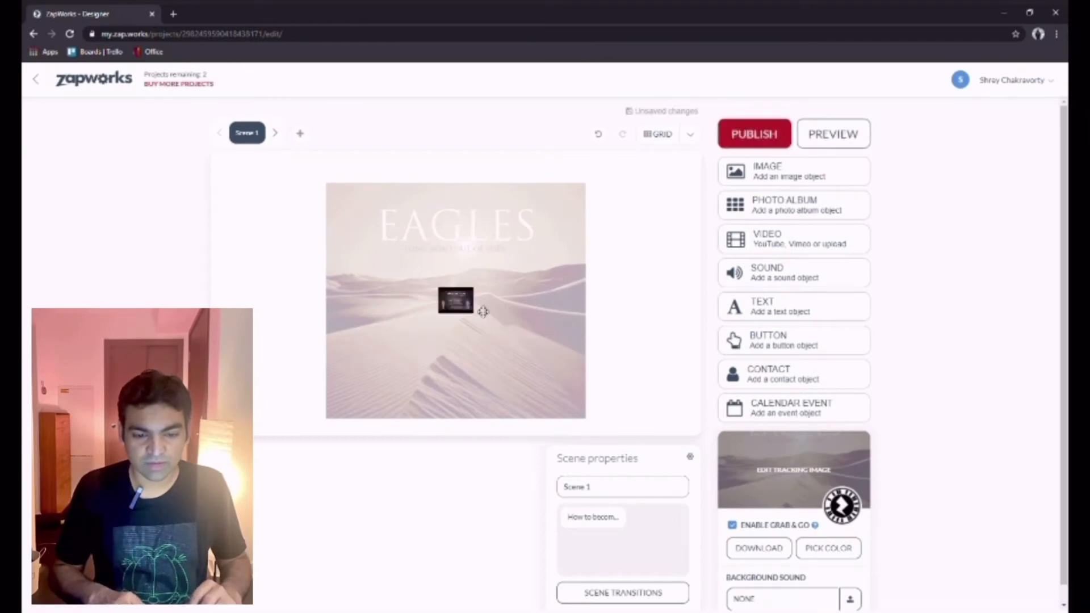
Enlarge the video to about 460 wide so it spans the tracking image's full width, and position it over the image.
left_click(454, 301)
left_click_drag(396, 255, 310, 226)
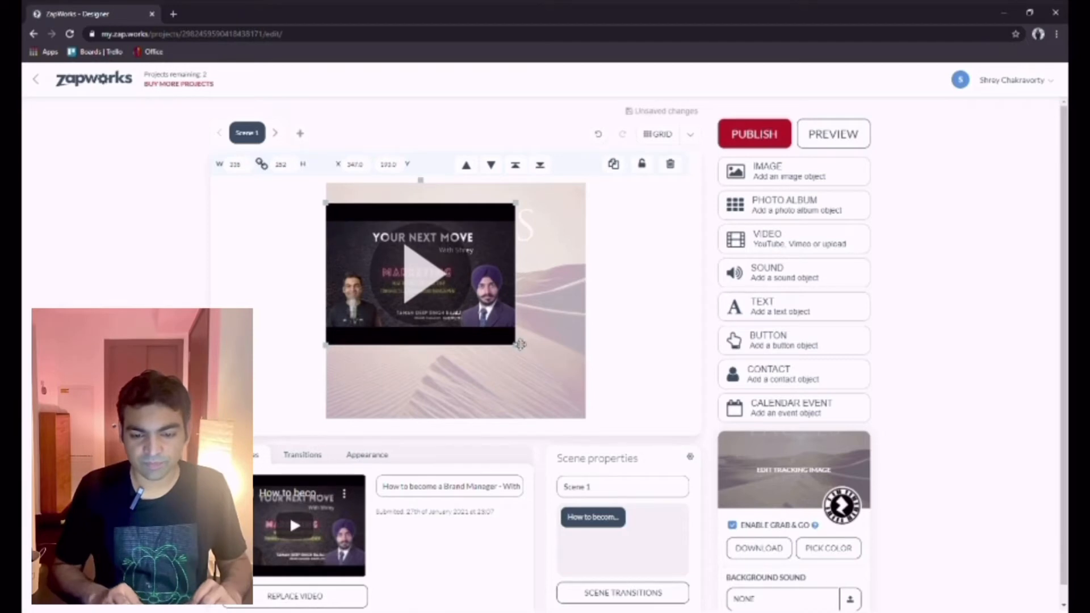
left_click_drag(518, 354, 595, 397)
left_click_drag(508, 331, 506, 341)
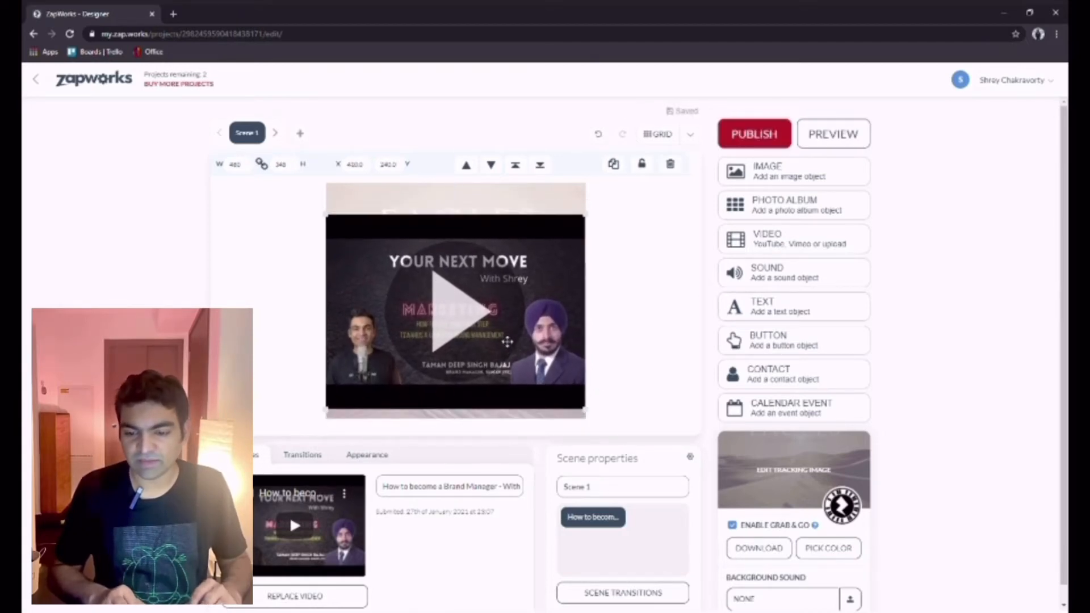
Add a text object reading "Hello World" over the upper black band of the video.
left_click(793, 309)
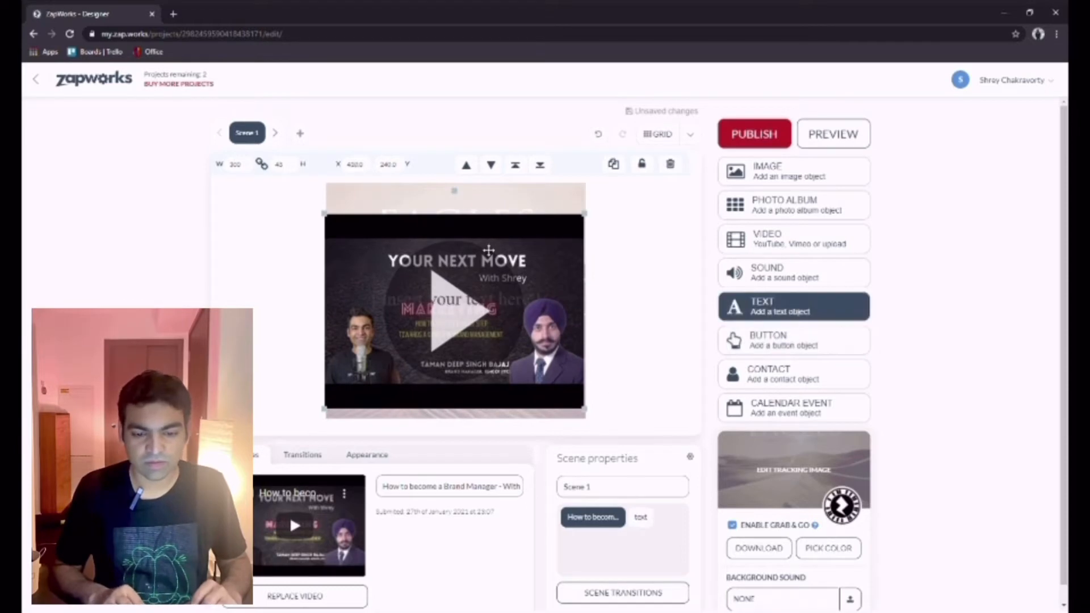
left_click_drag(462, 309, 467, 238)
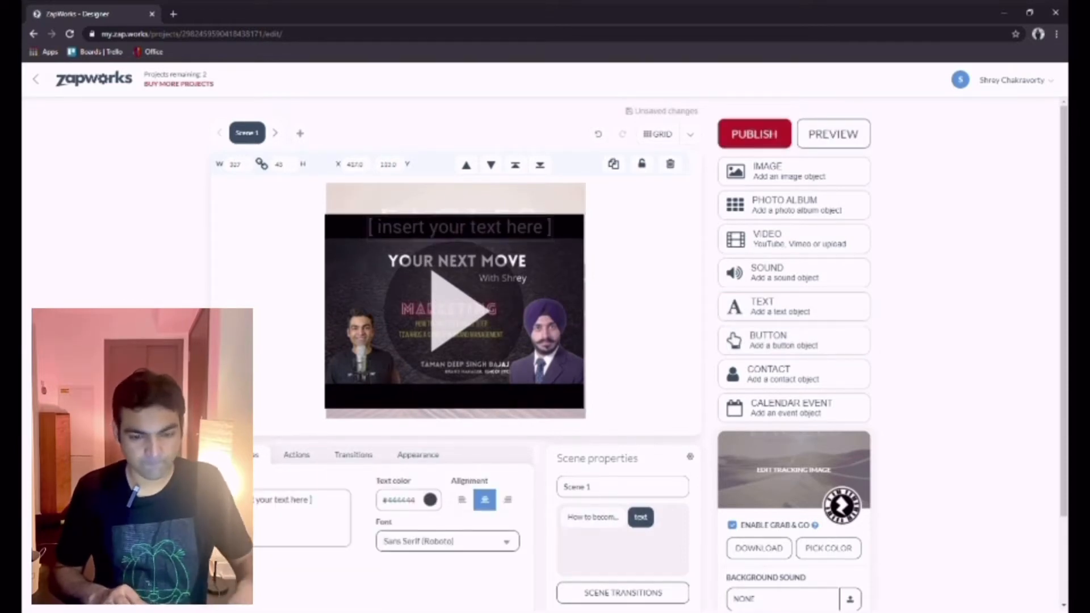
double_click(467, 237)
key("ctrl+a")
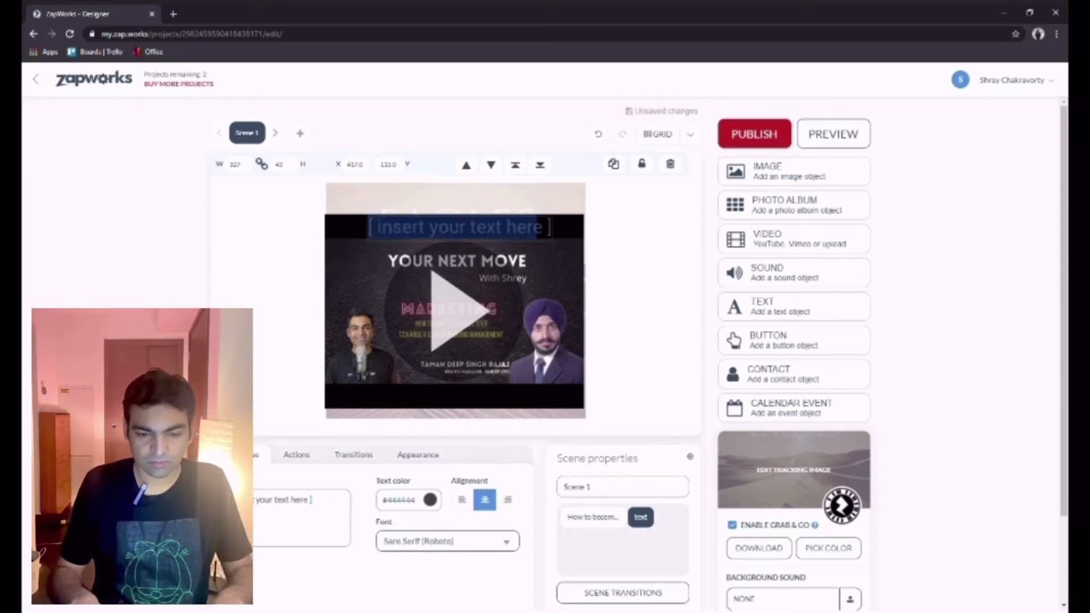
type("GHe")
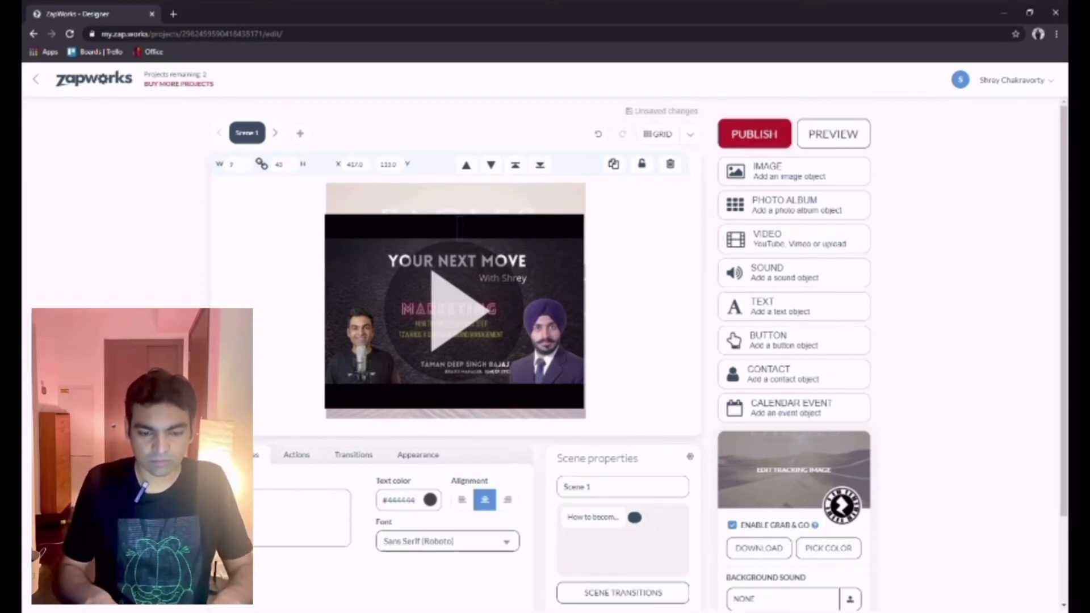
key("BackSpace")
key("BackSpace")
key("BackSpace")
type("H")
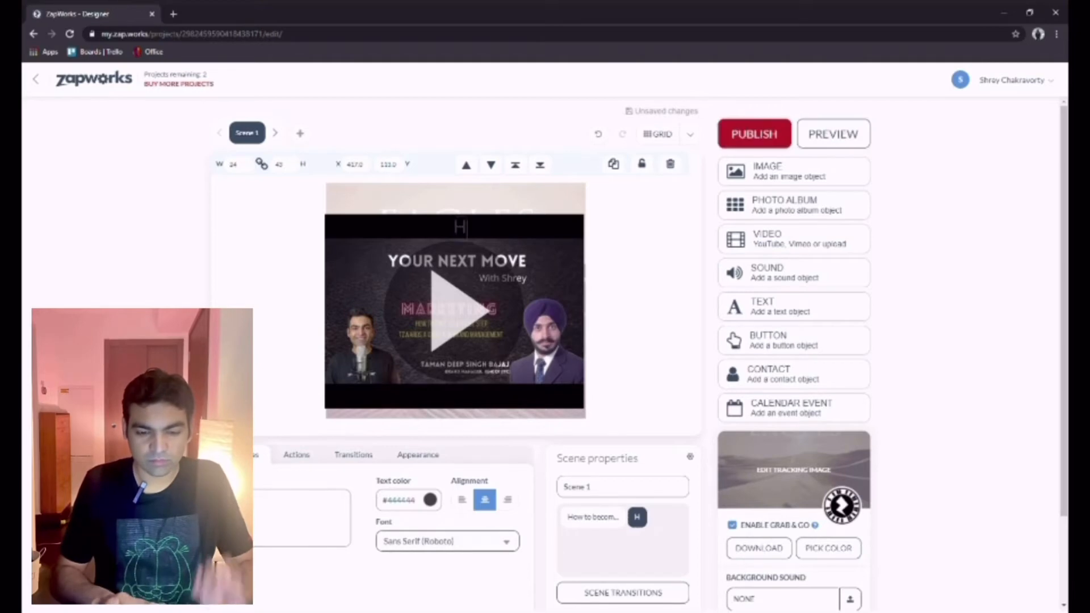
type("ello World")
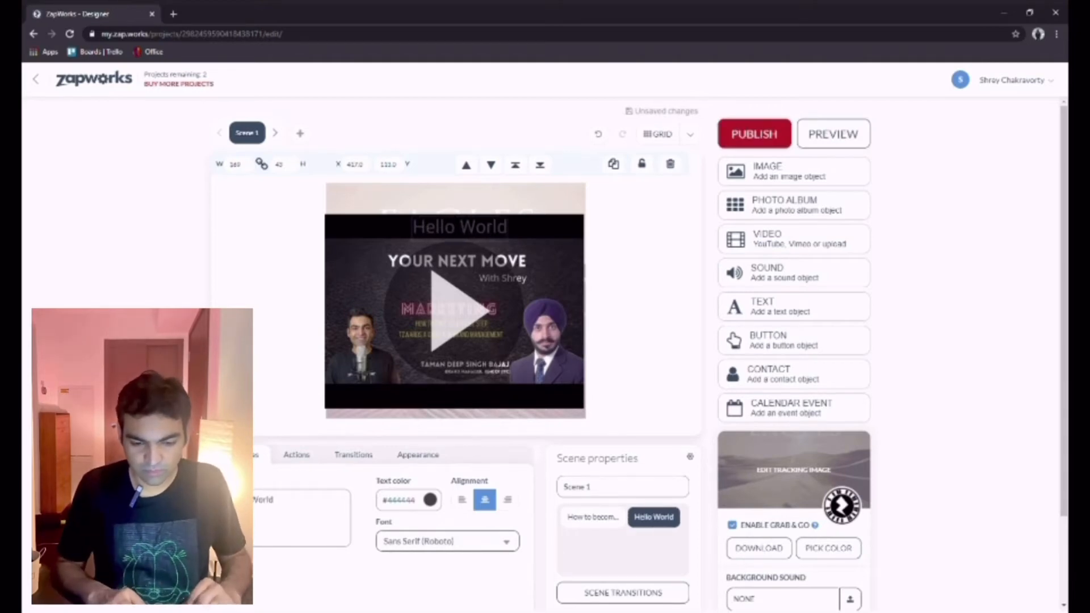
Change the "Hello World" text color to near-white and deselect the text.
left_click(437, 501)
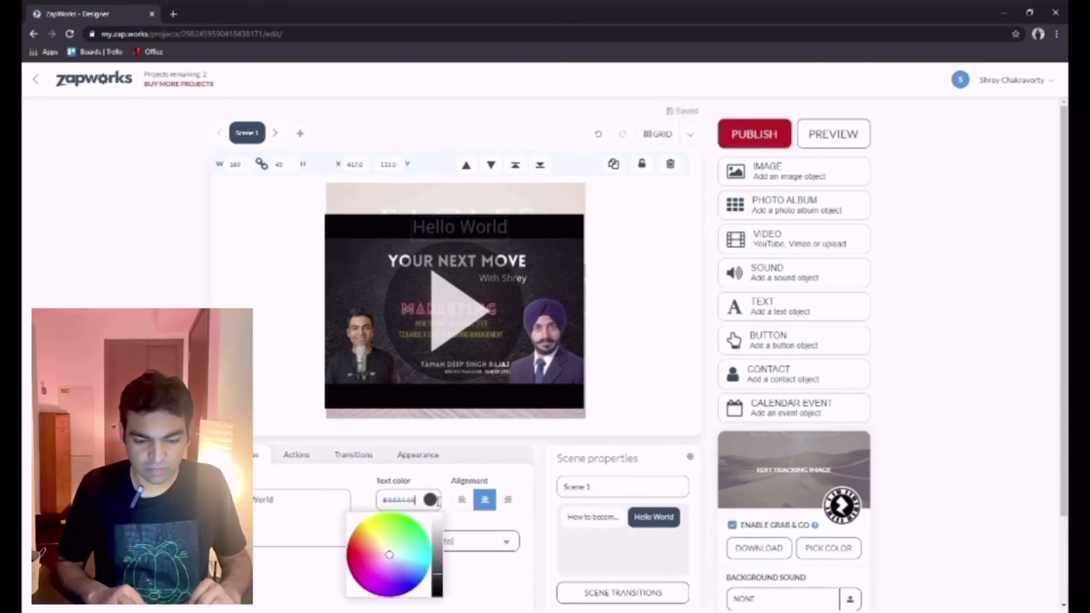
left_click_drag(442, 553, 445, 466)
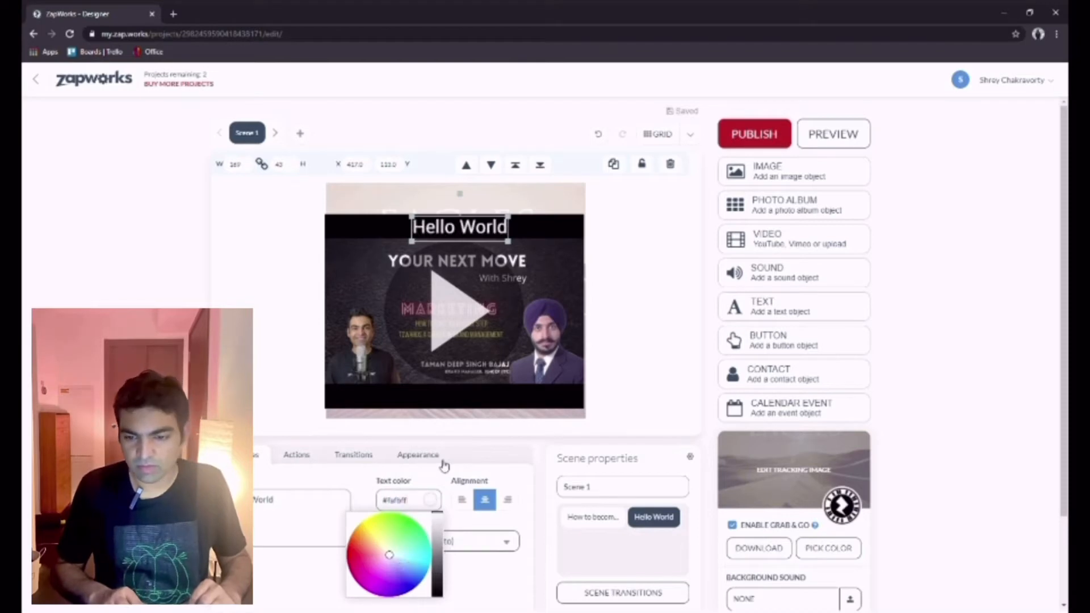
left_click(649, 238)
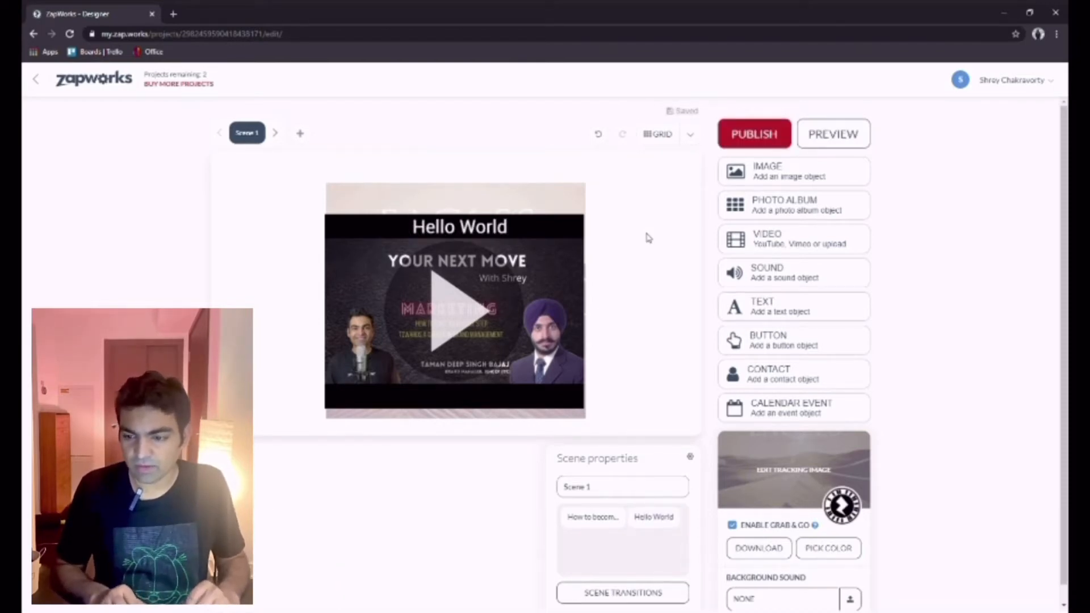
Publish the Eagles project and return to the projects list.
scroll(786, 267, "down", 1)
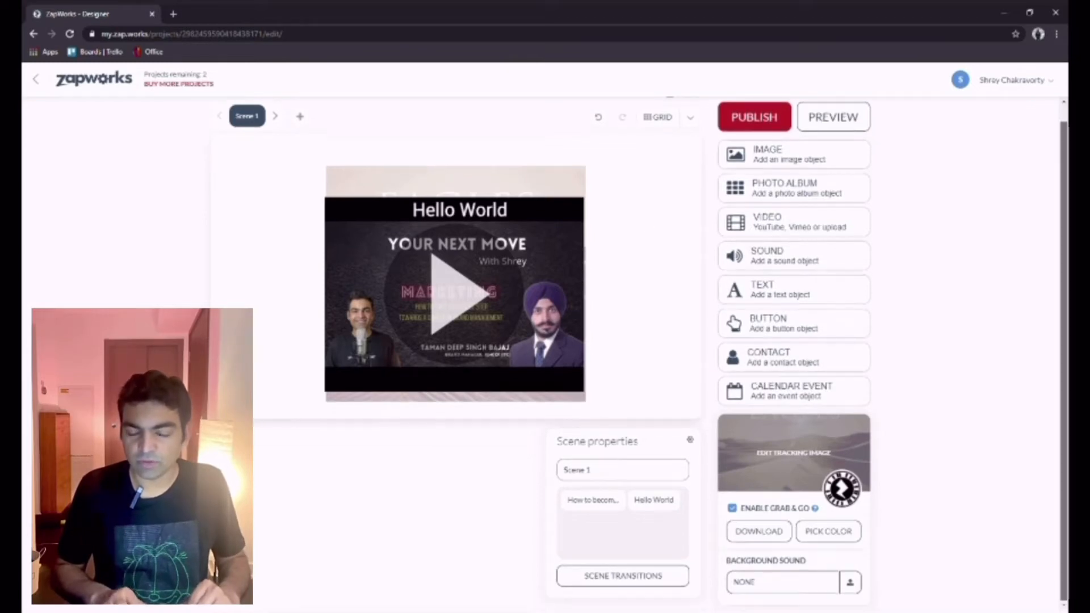
scroll(786, 267, "up", 1)
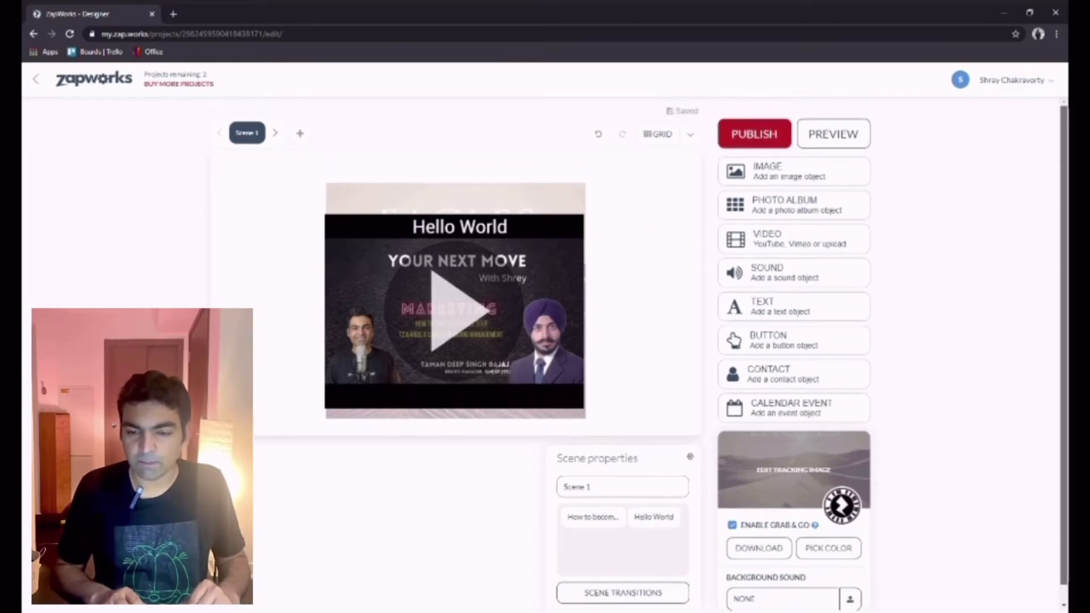
left_click(761, 147)
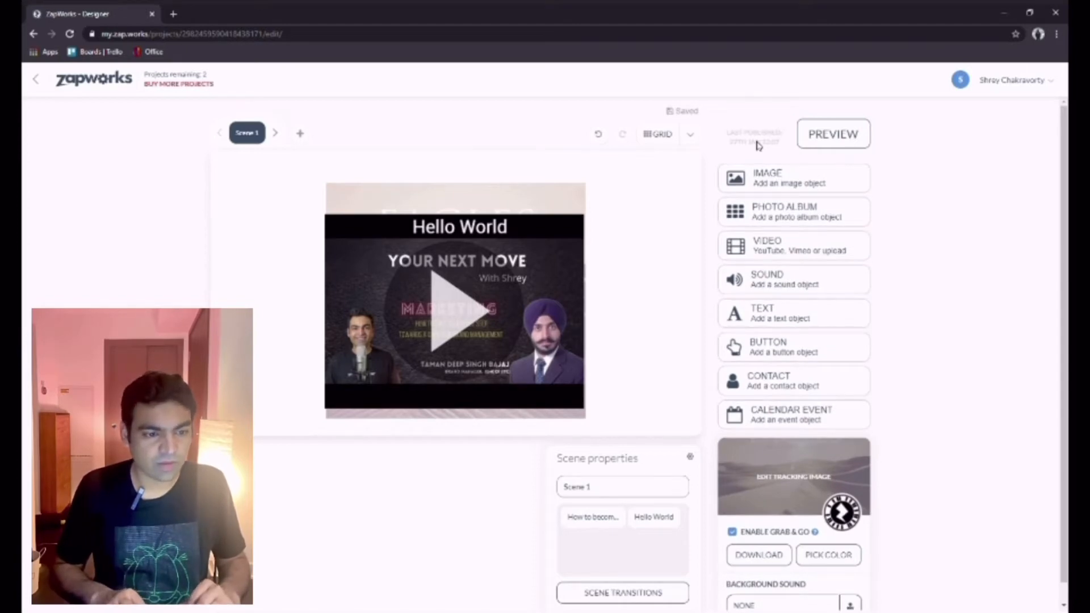
left_click(112, 80)
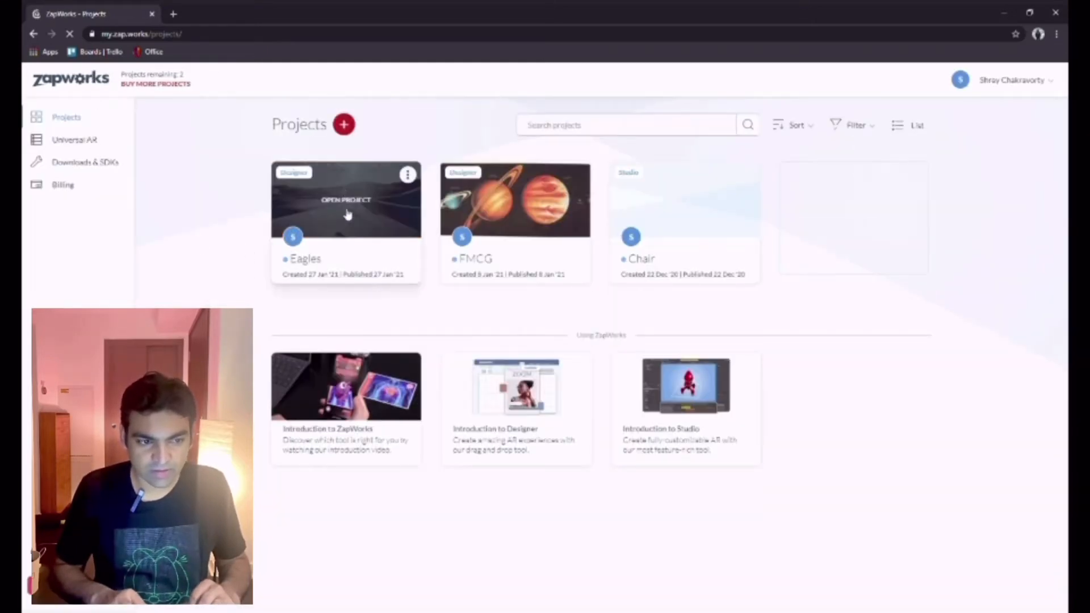
Open the Eagles project's QR code trigger to view its code and destination, and return to the projects list.
left_click(347, 214)
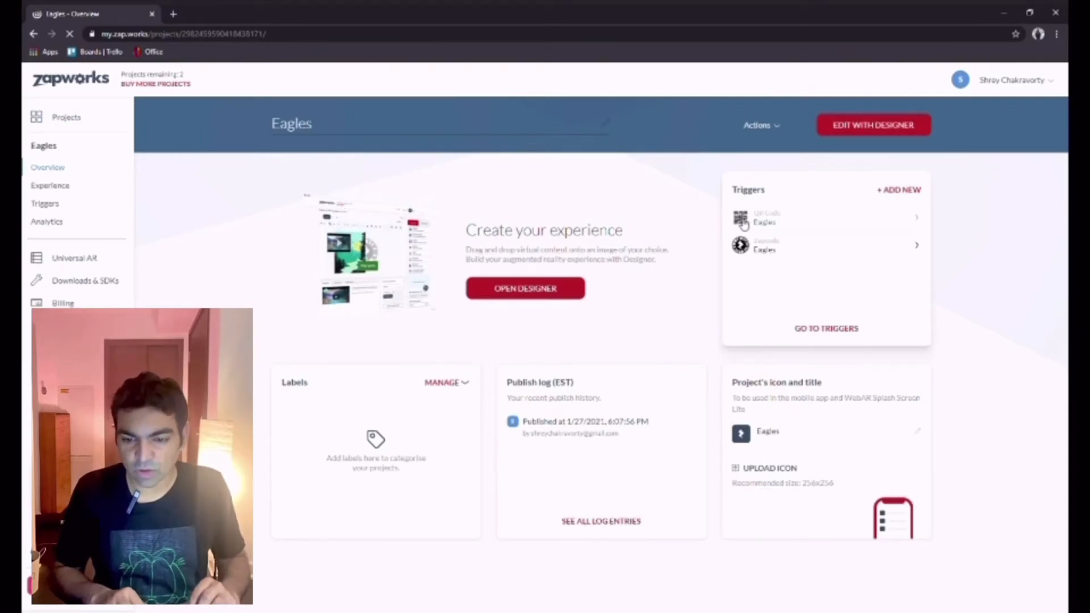
left_click(744, 223)
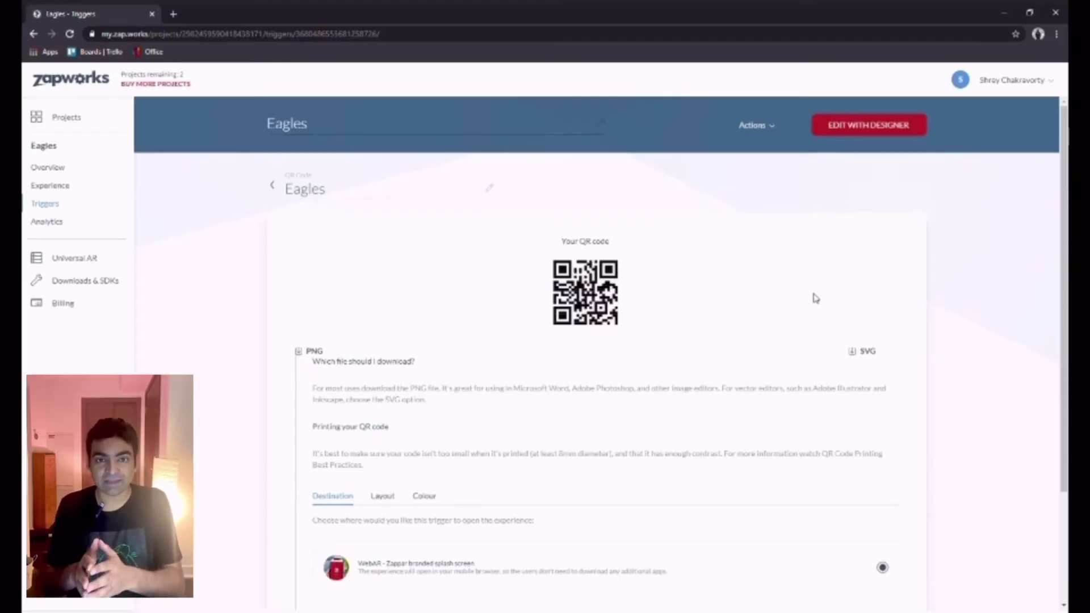
left_click(277, 189)
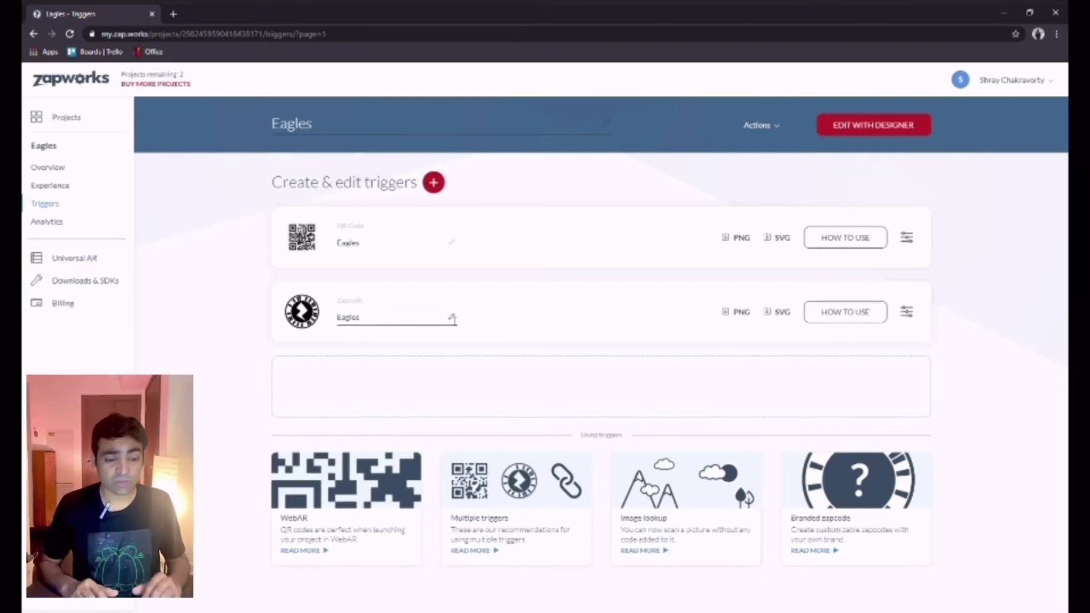
left_click(95, 126)
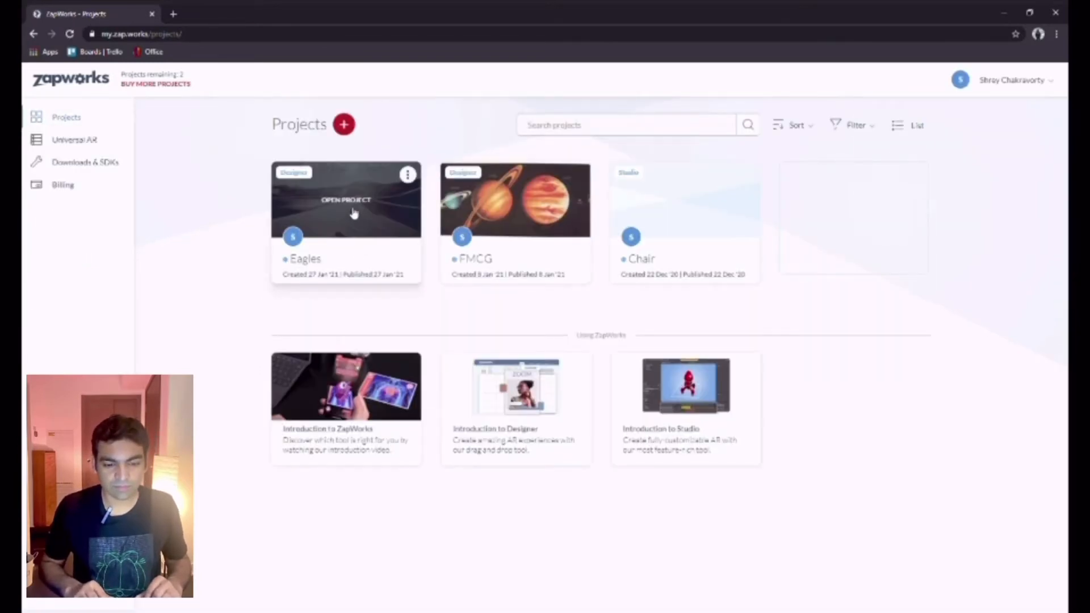
Reopen the Eagles project in Designer to review its scene and the available object types, and return to the projects list.
left_click(352, 204)
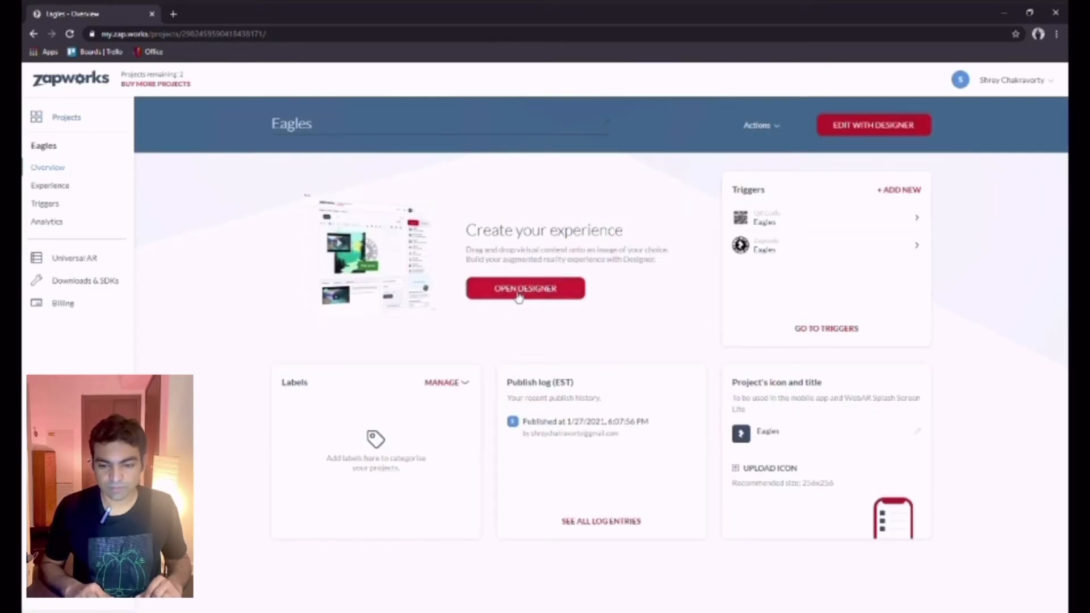
left_click(518, 295)
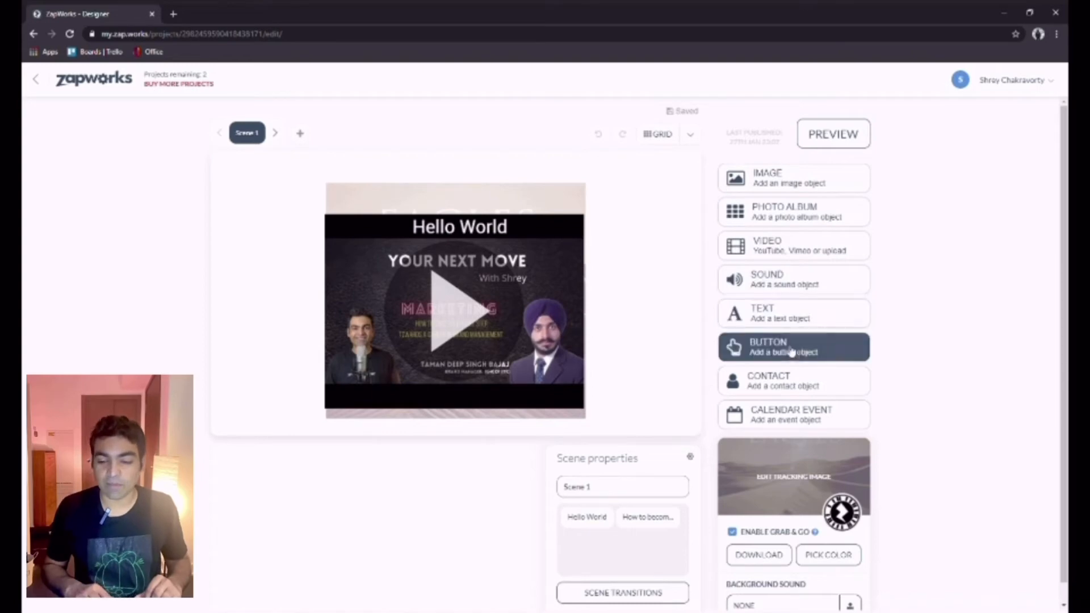
scroll(1065, 429, "down", 1)
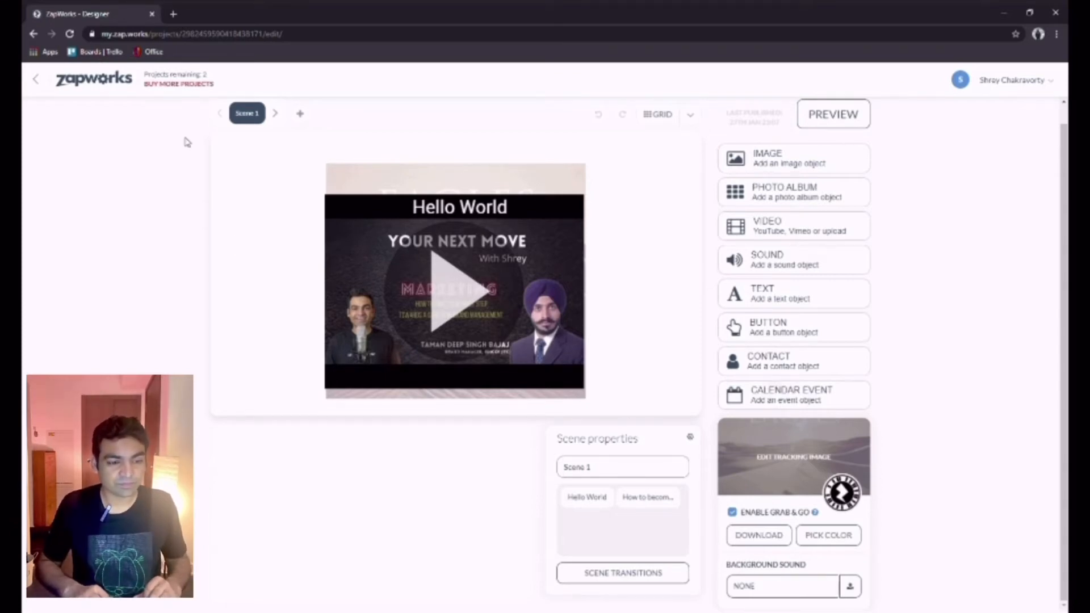
left_click(96, 70)
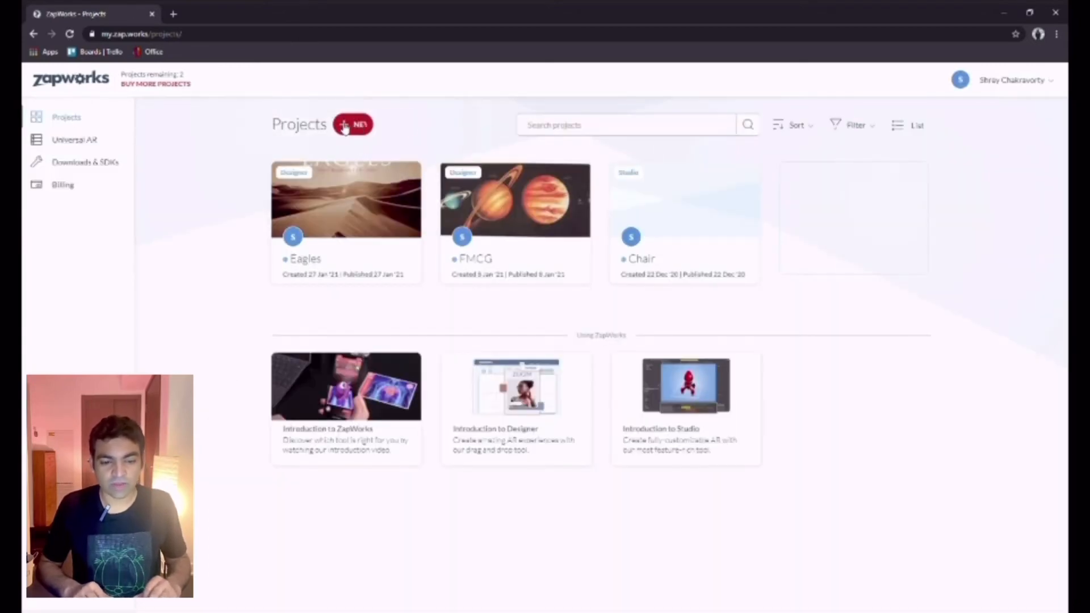
Create a Studio project named "Eagles2" with a WebAR QR code trigger.
left_click(346, 125)
left_click(447, 138)
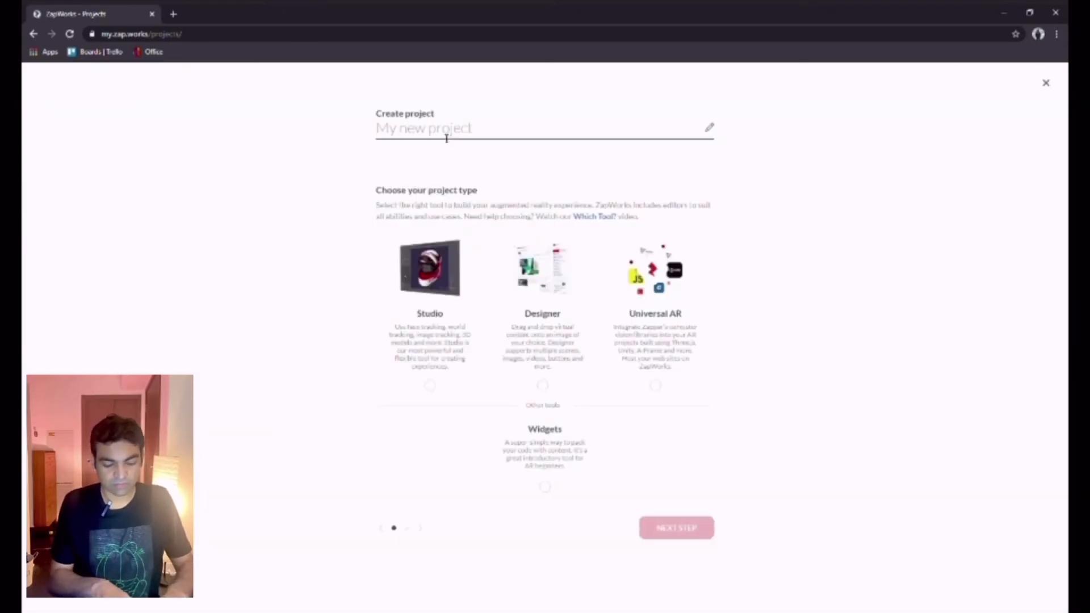
type("Fagles2")
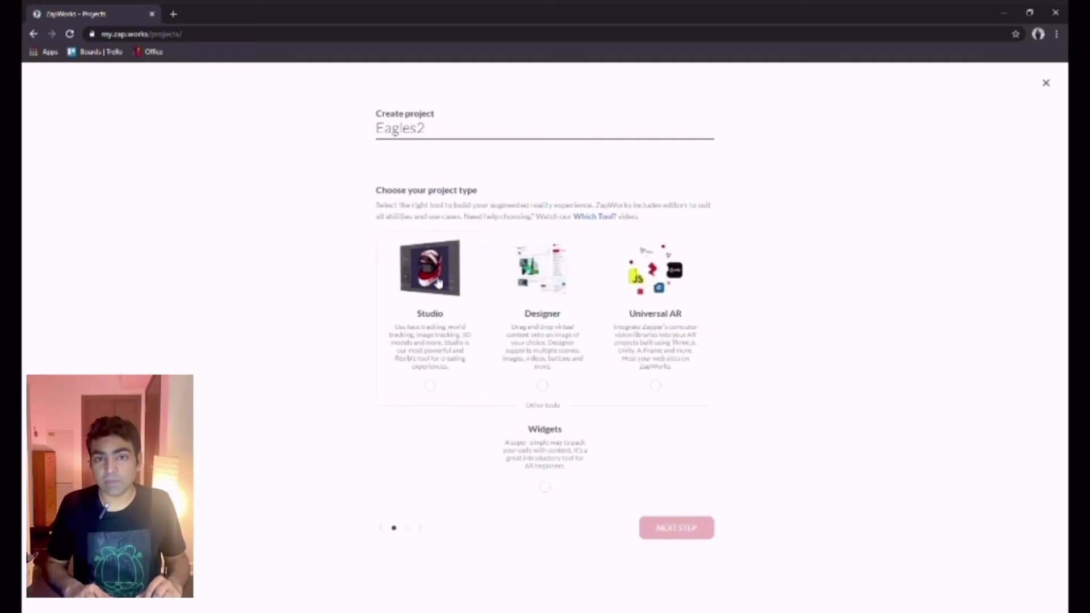
left_click(438, 284)
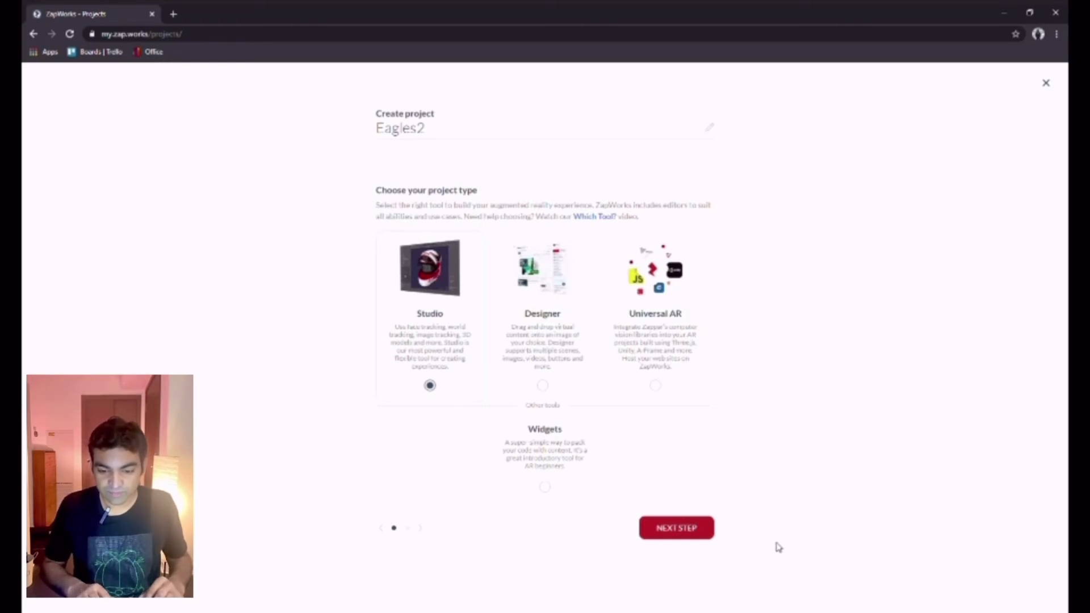
left_click(708, 529)
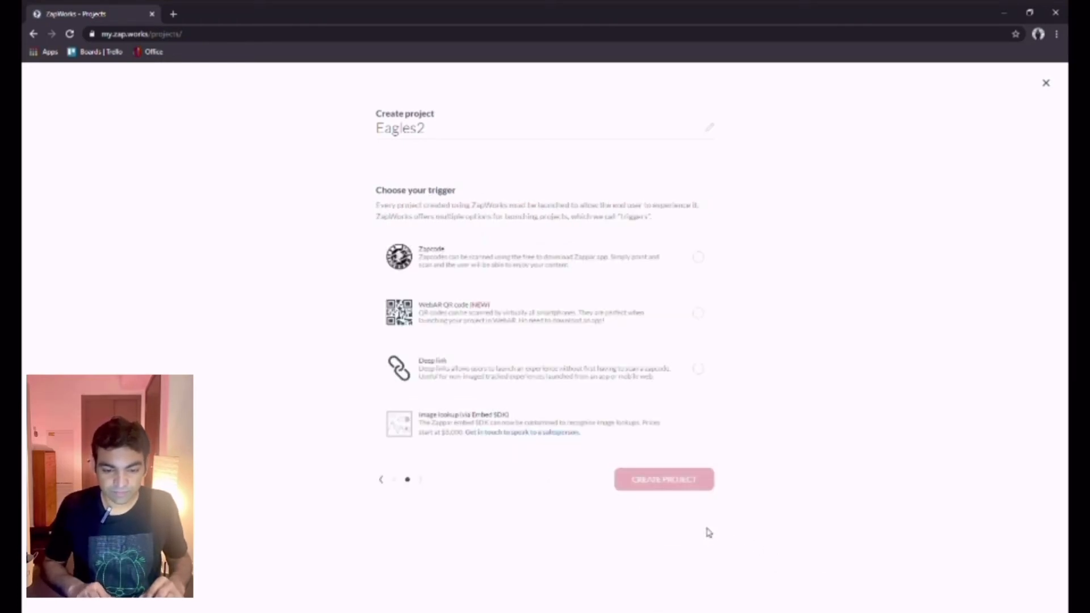
left_click(575, 322)
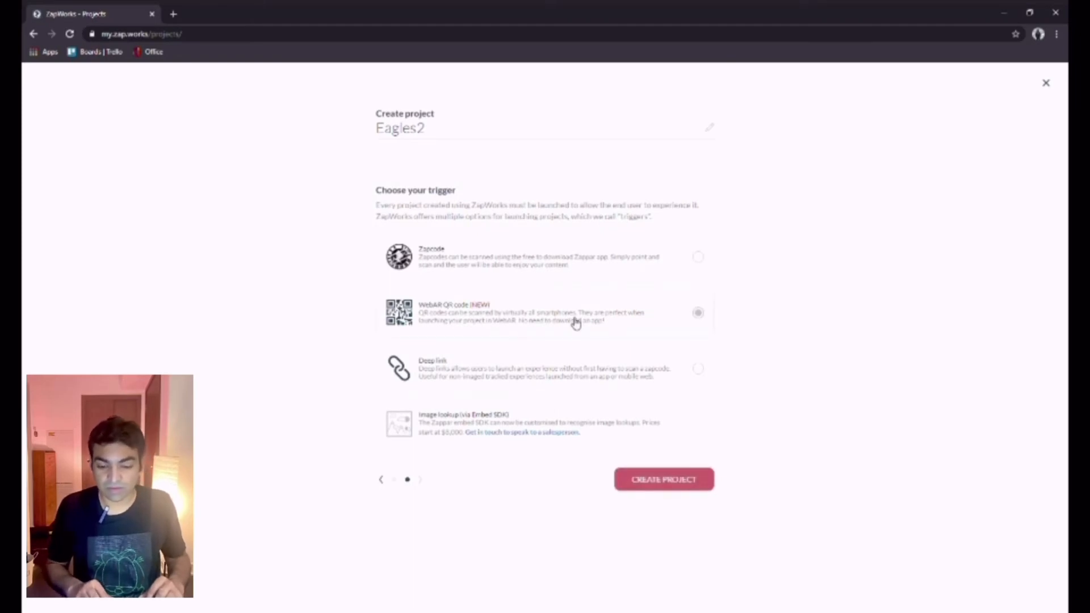
left_click(689, 482)
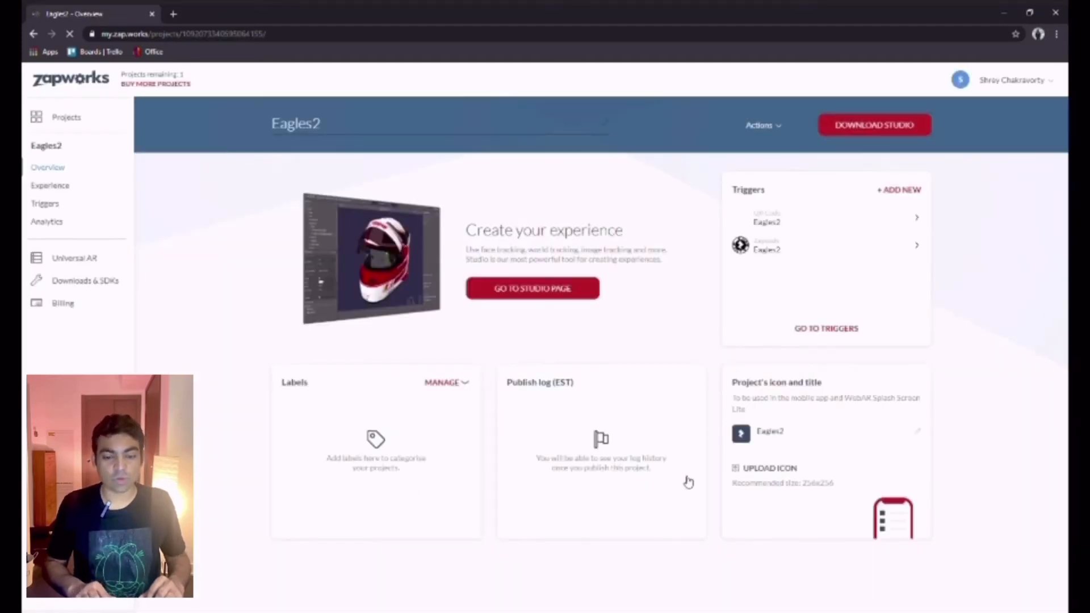
Switch to ZapWorks Studio and create a project named "Mini Solar System_New" from the Mini Solar System template.
left_click(535, 289)
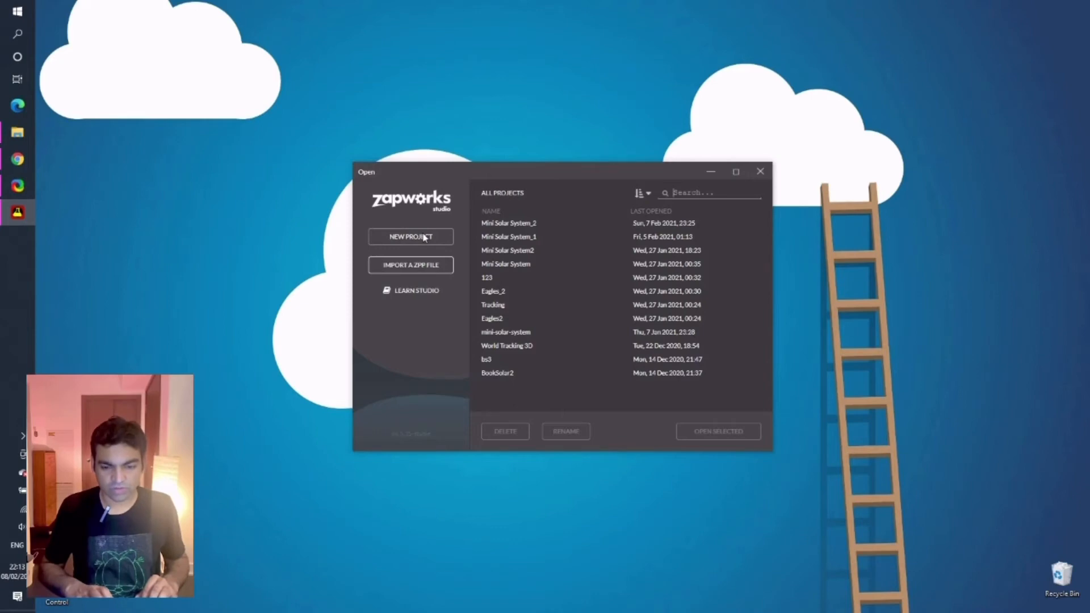
left_click(424, 237)
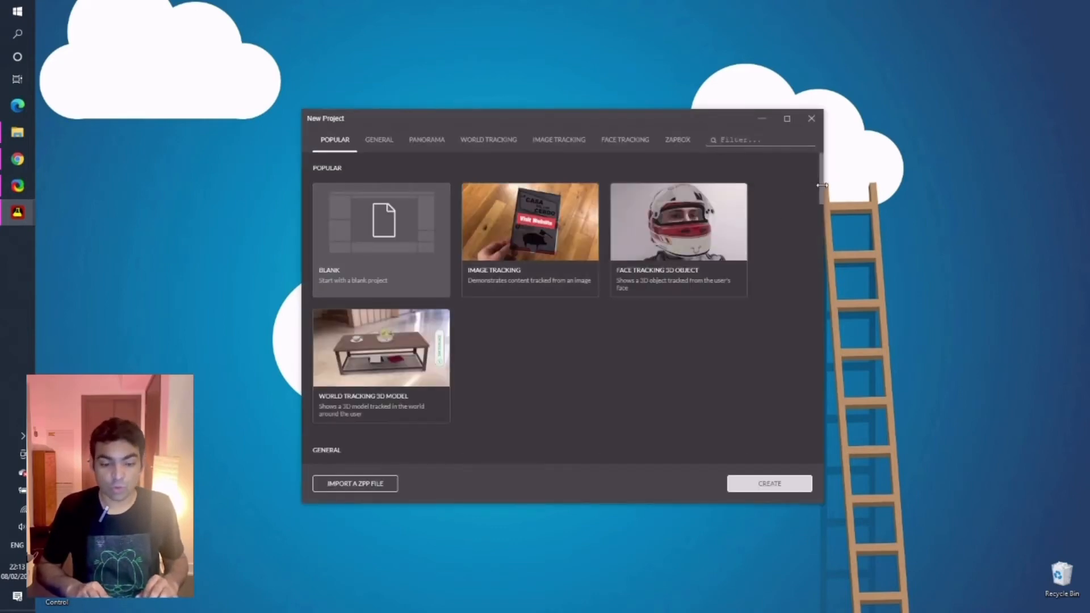
left_click_drag(820, 203, 822, 238)
left_click(821, 354)
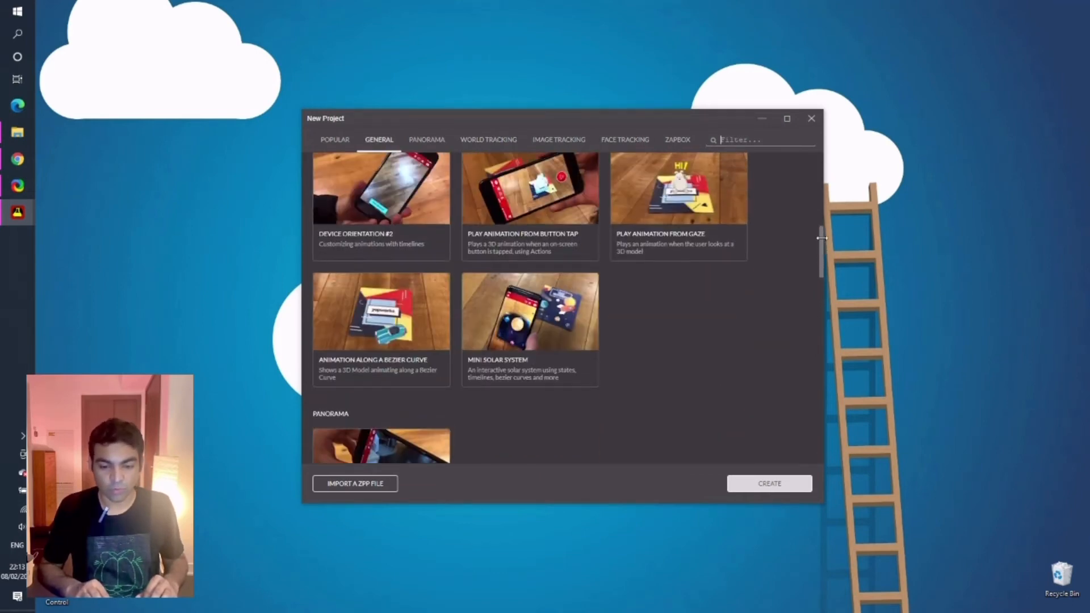
left_click(526, 338)
left_click(760, 483)
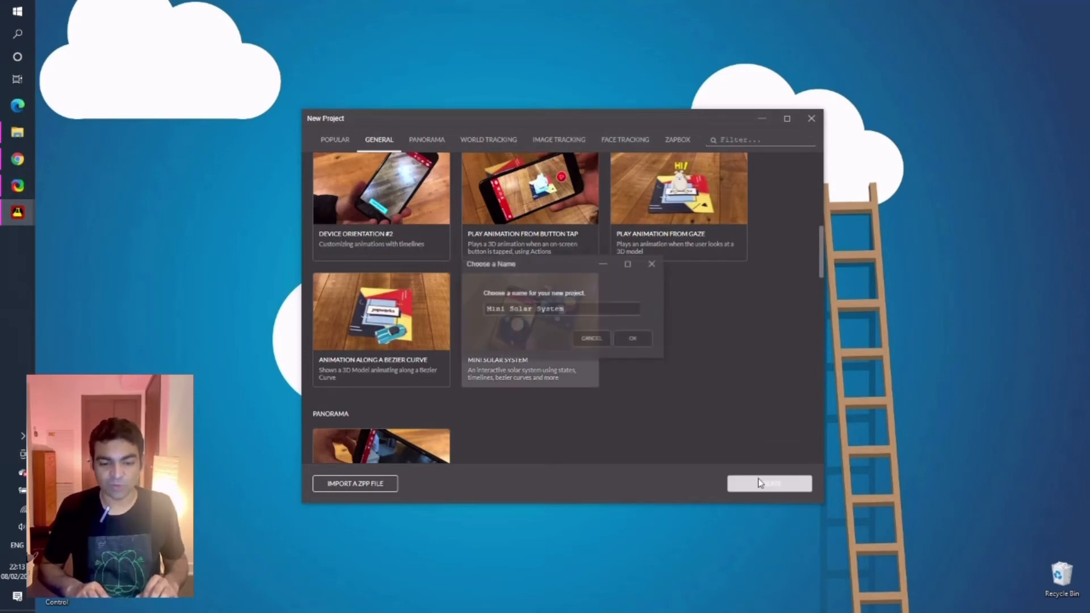
key("End")
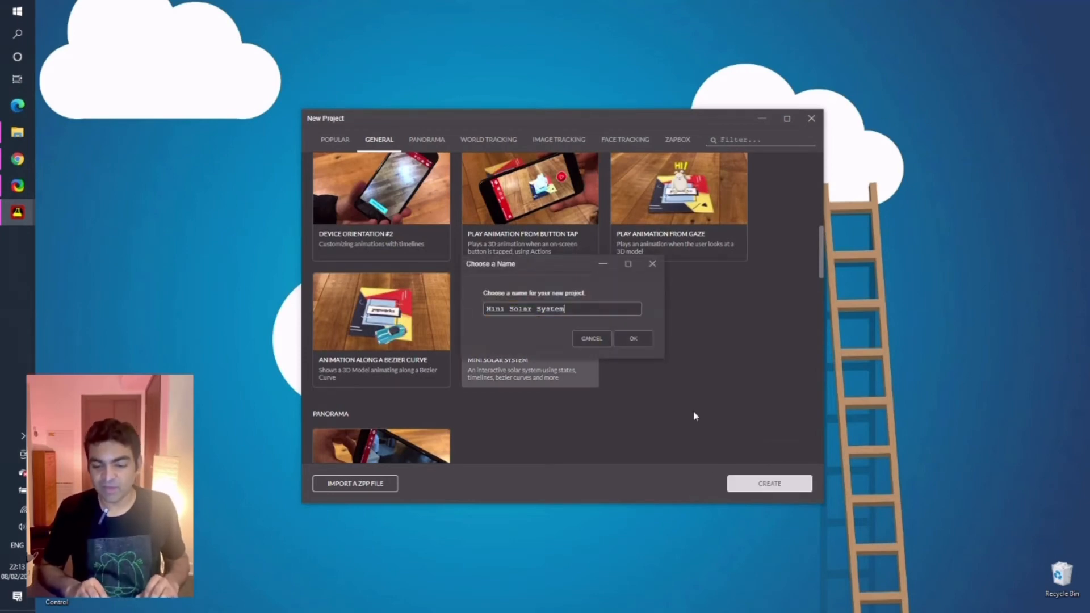
type("_New")
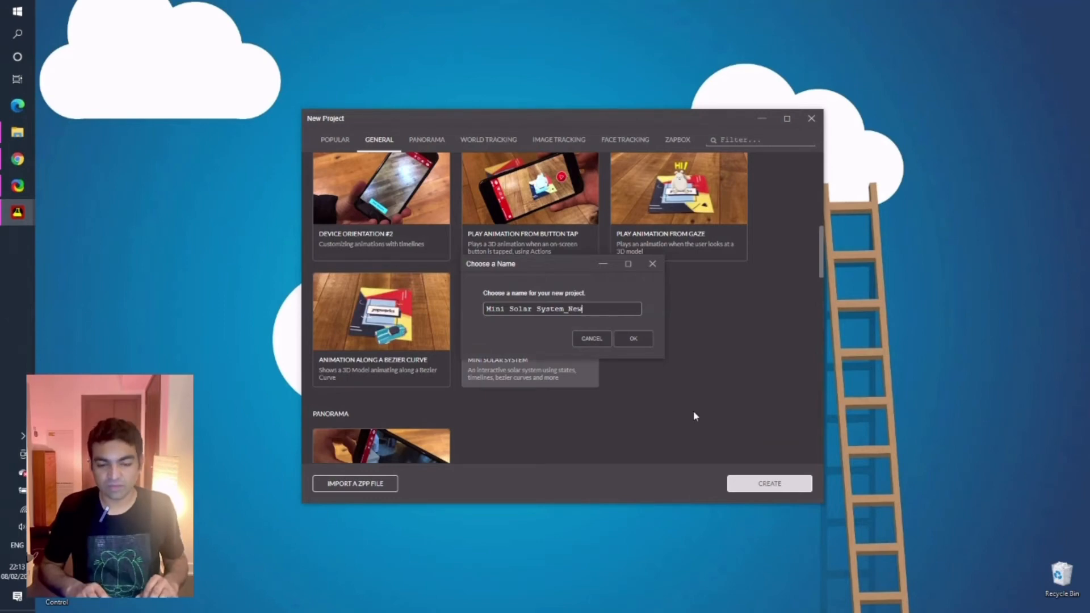
key("Return")
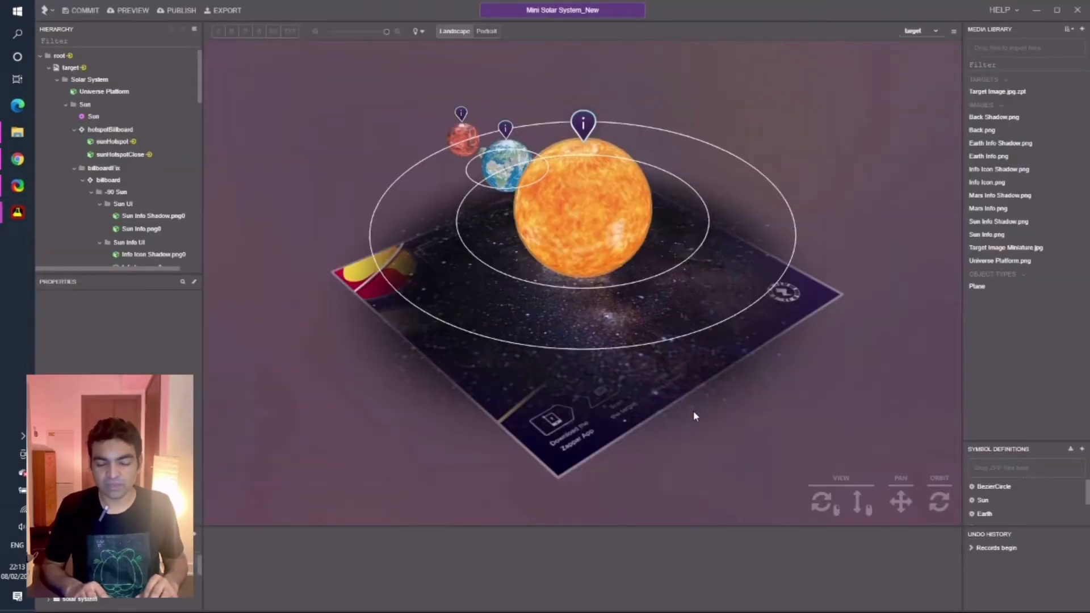
Train "Eagles Long Road Out of Eden.jpg" as an upright target image.
left_click(1082, 30)
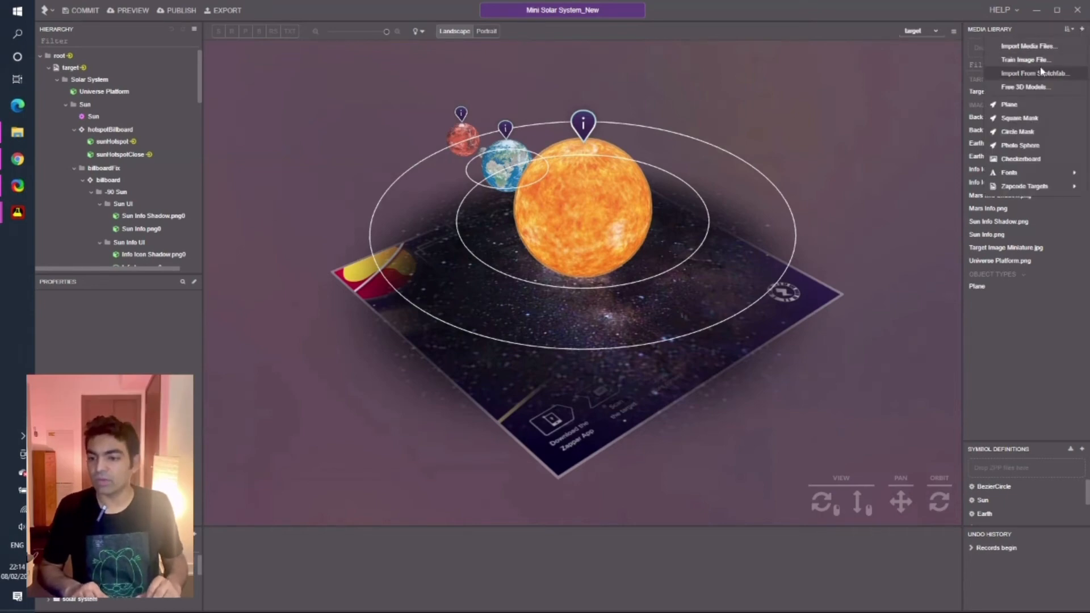
left_click(1024, 62)
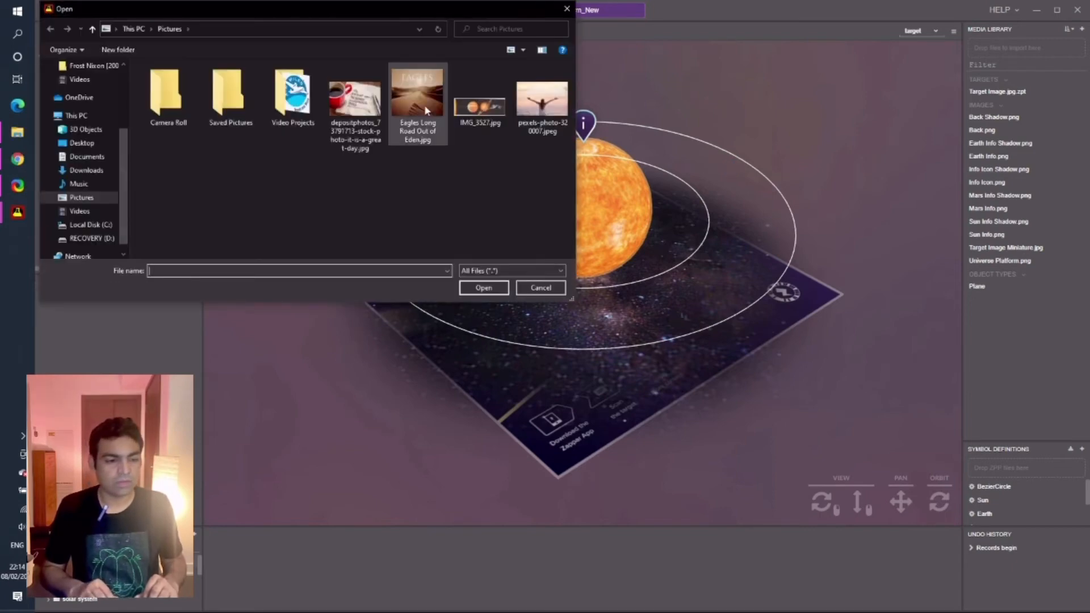
double_click(425, 108)
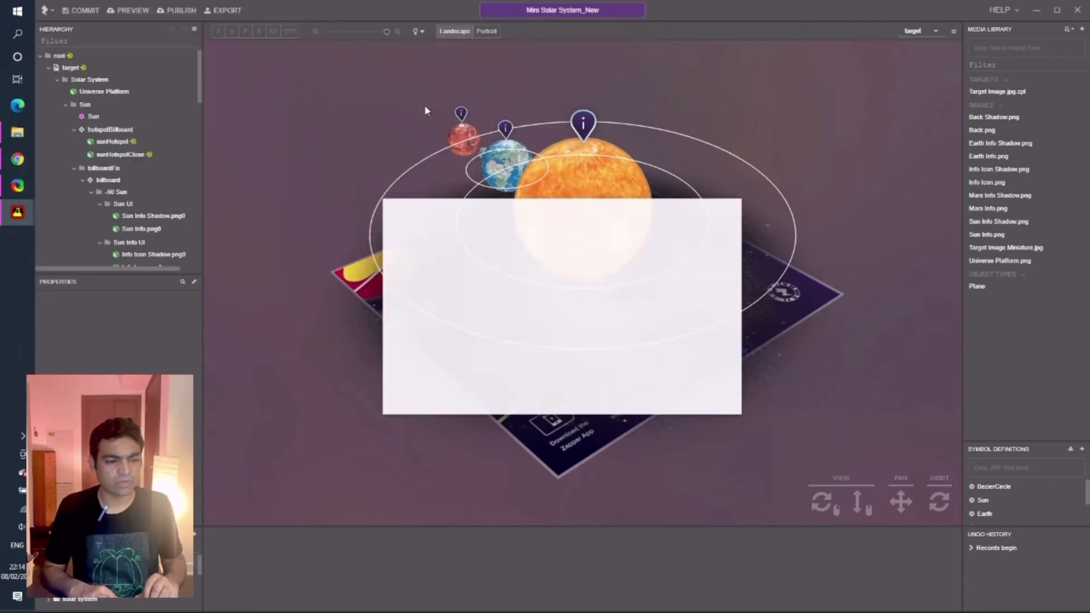
left_click(458, 323)
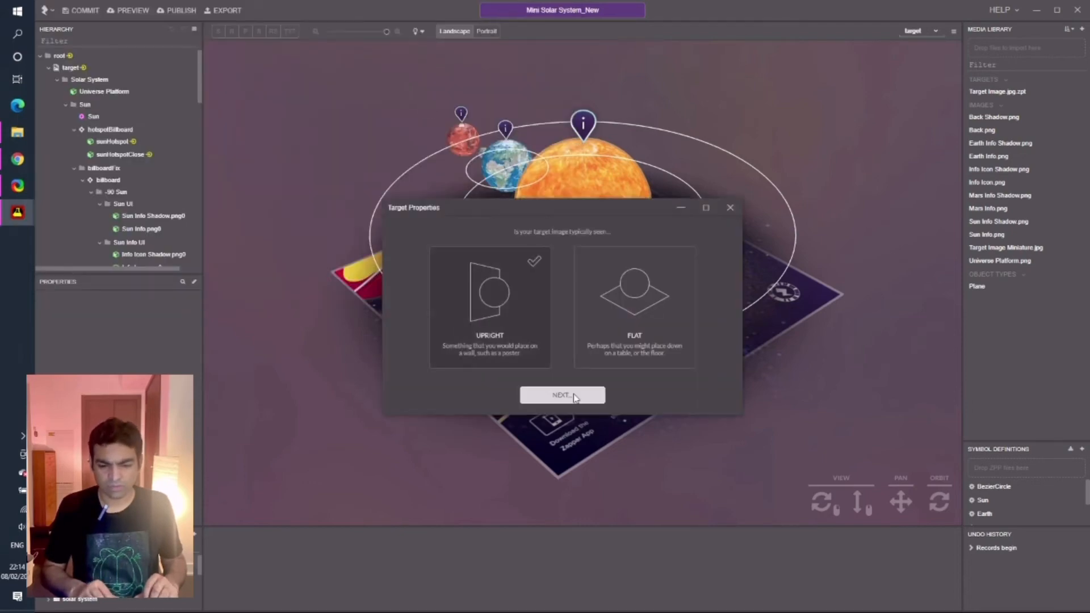
left_click(577, 397)
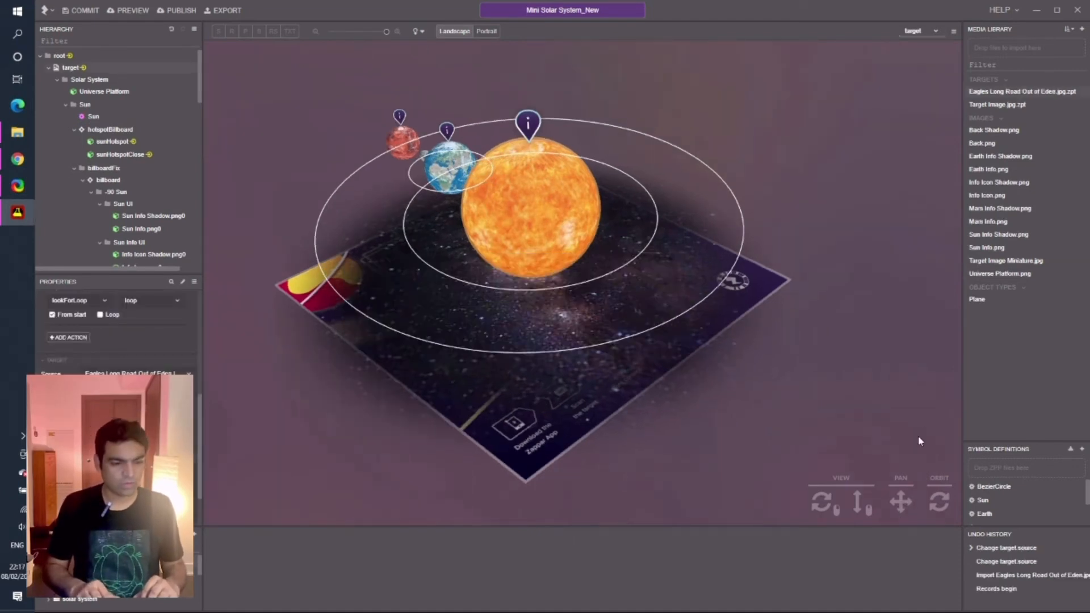
Examine the solar system scene over the Eagles target image from the front and look at the project's export options.
left_click(1037, 11)
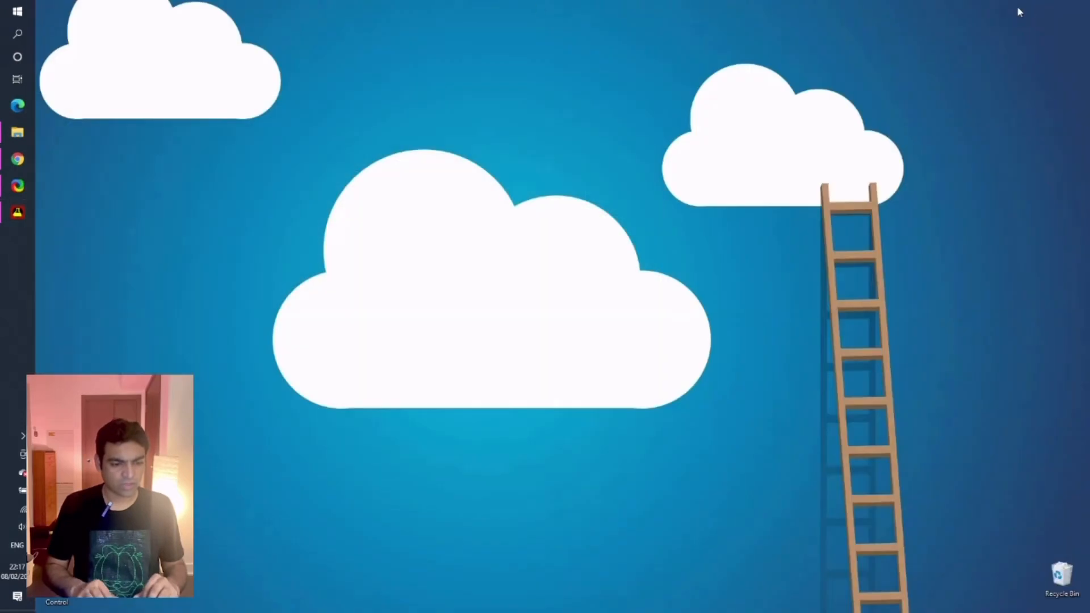
left_click(18, 211)
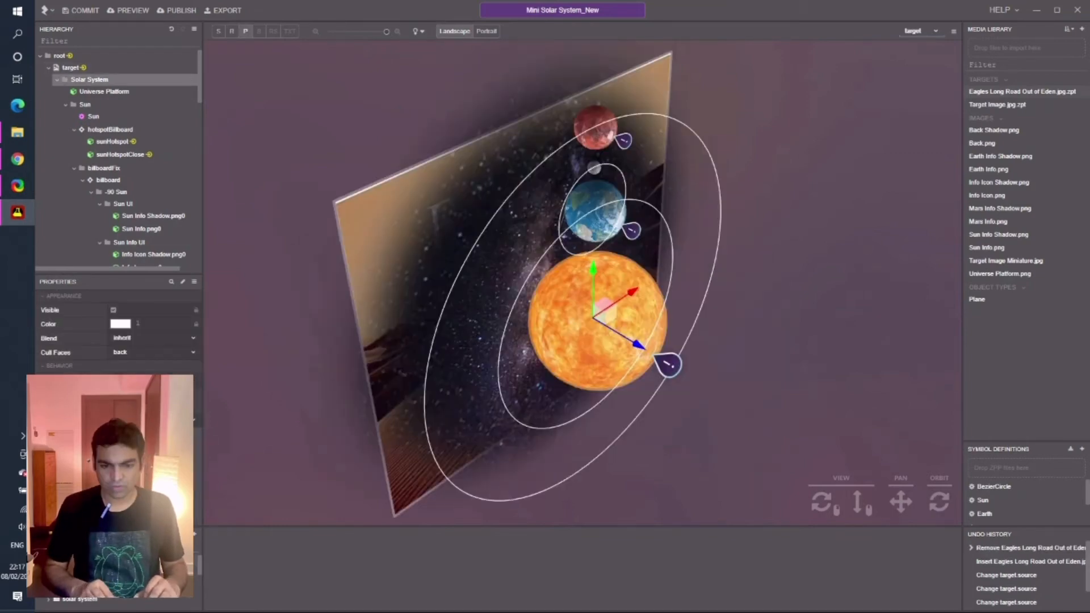
mouse_move(940, 502)
left_mouse_down()
mouse_move(874, 496)
mouse_move(962, 512)
mouse_move(970, 501)
mouse_move(940, 519)
mouse_move(968, 492)
mouse_move(949, 495)
left_mouse_up()
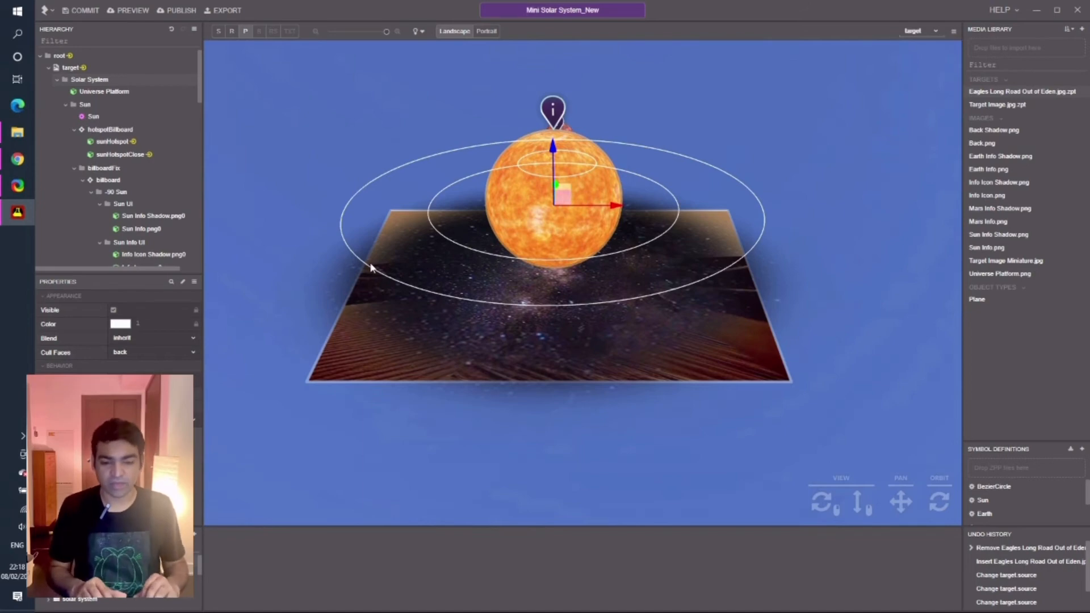
left_click(224, 12)
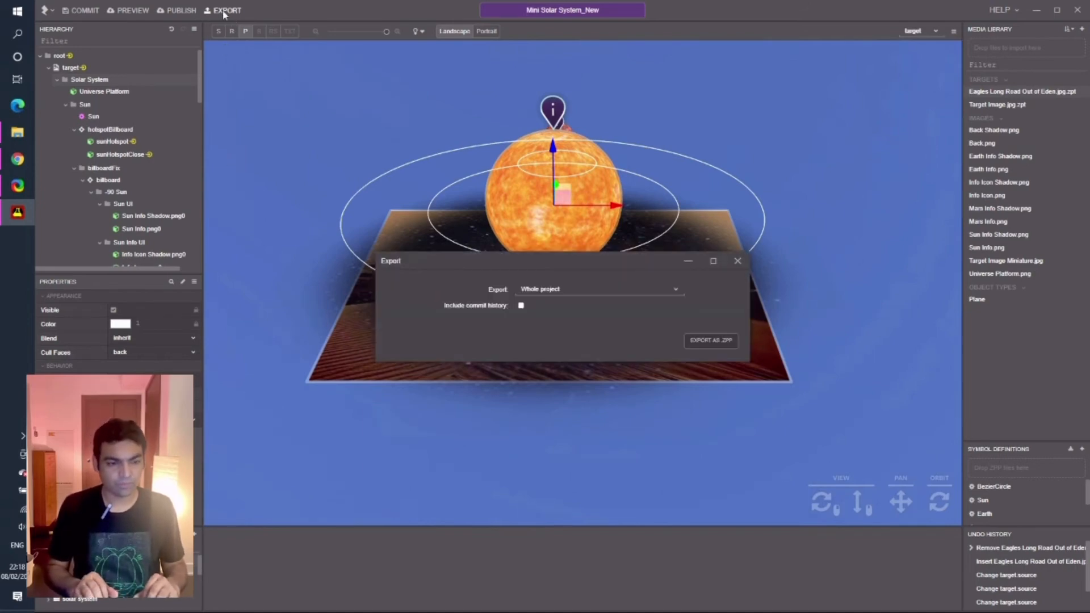
left_click(738, 260)
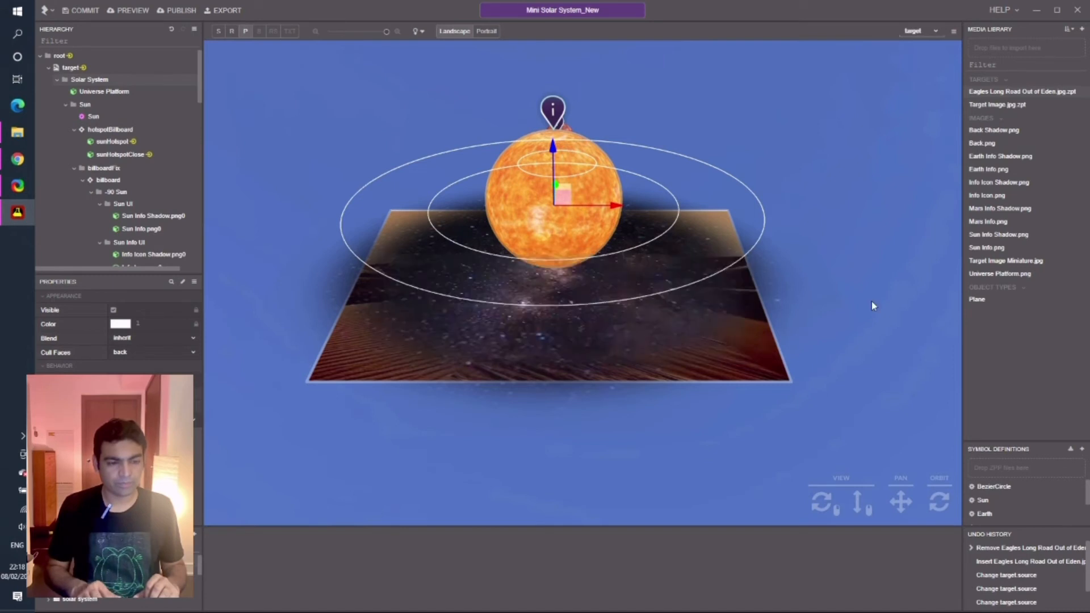
Start publishing the project, complete the ZapWorks login in the browser, and return to the list of publishing destinations in Studio.
left_click(179, 11)
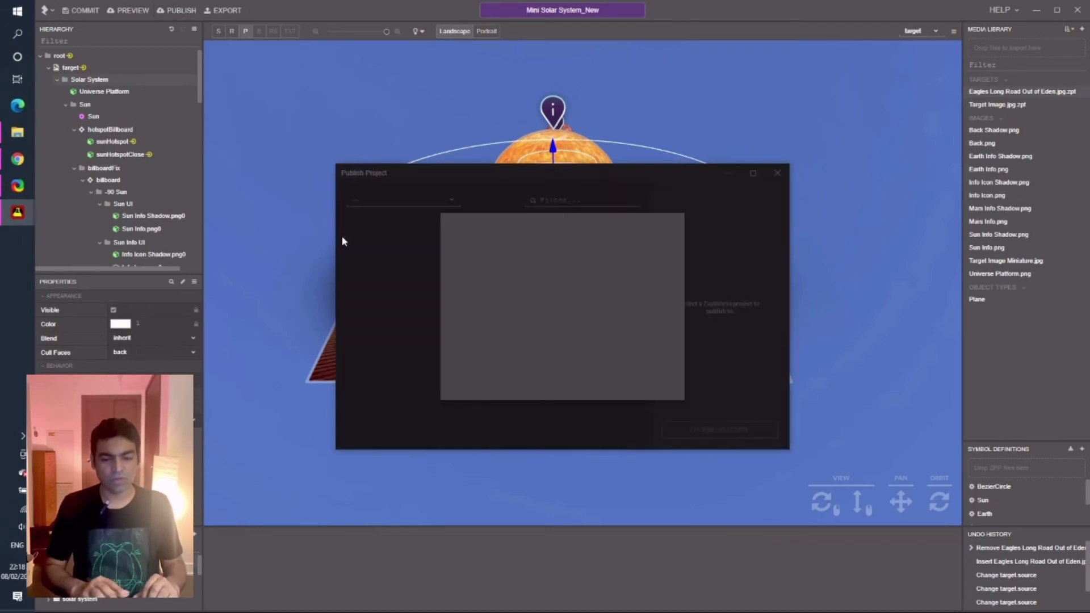
left_click(573, 337)
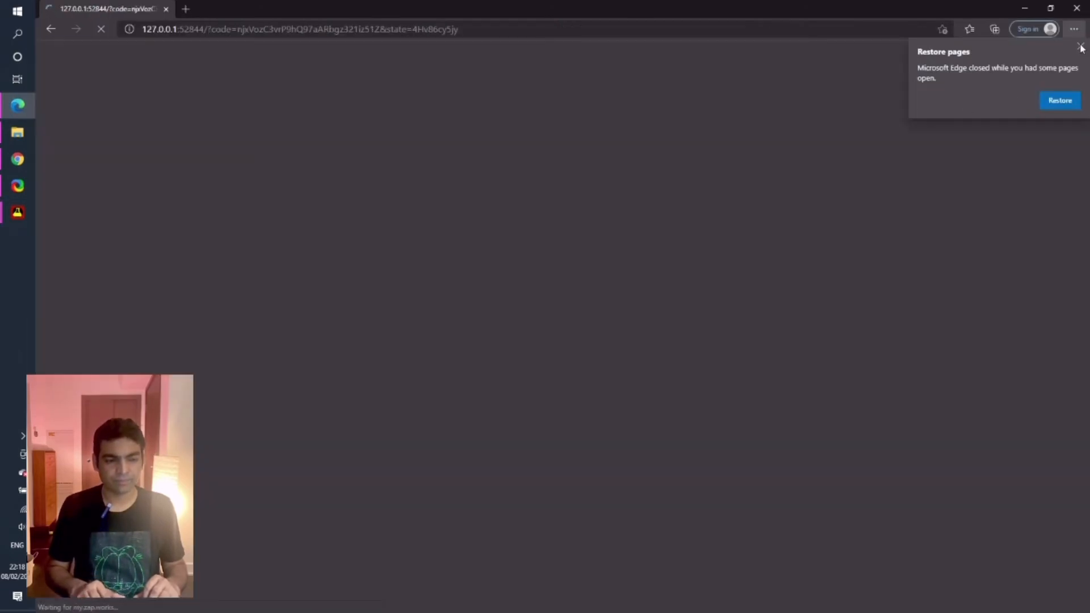
left_click(1081, 46)
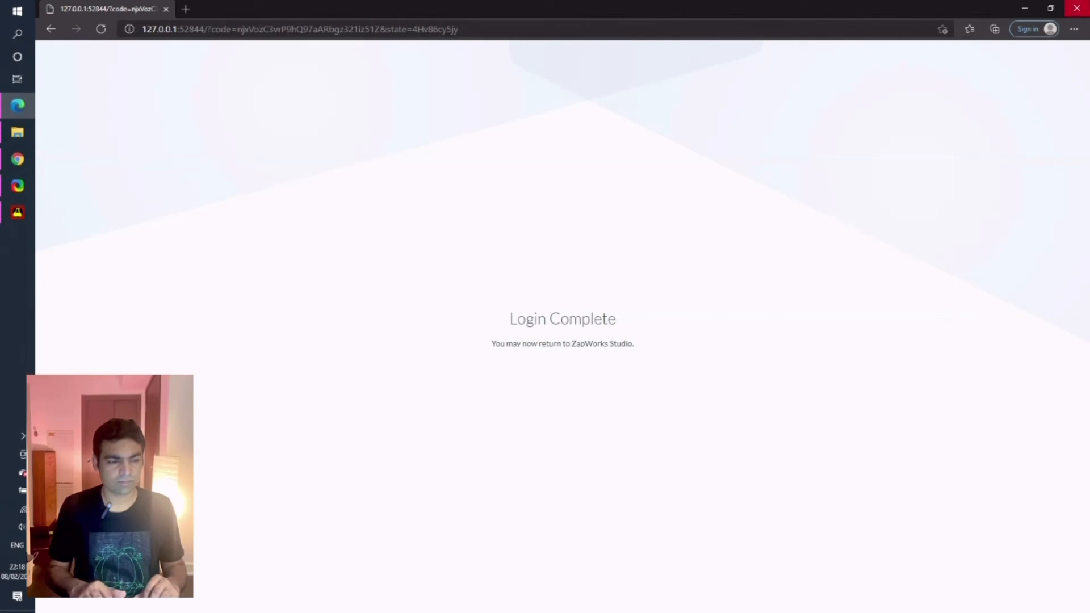
left_click(1077, 8)
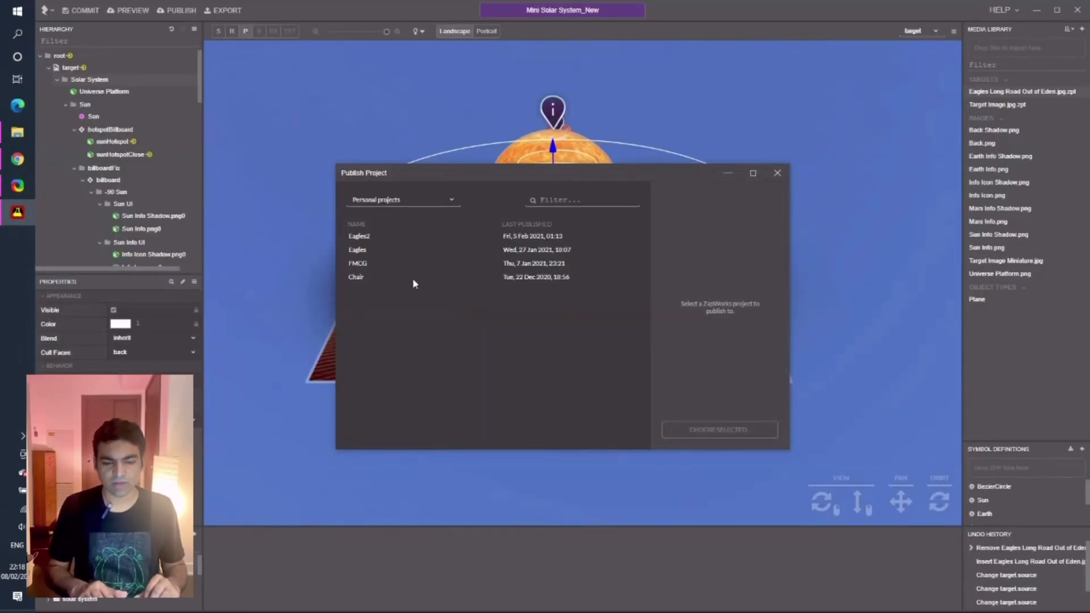
Publish the solar system project to the existing Eagles2 project in the personal workspace.
left_click(367, 238)
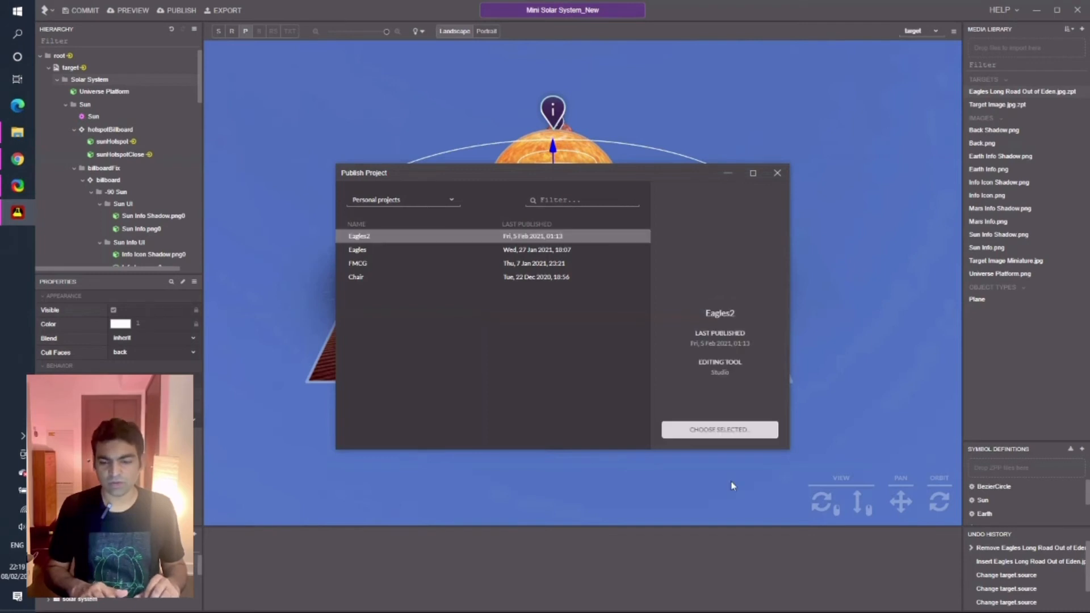
left_click(711, 431)
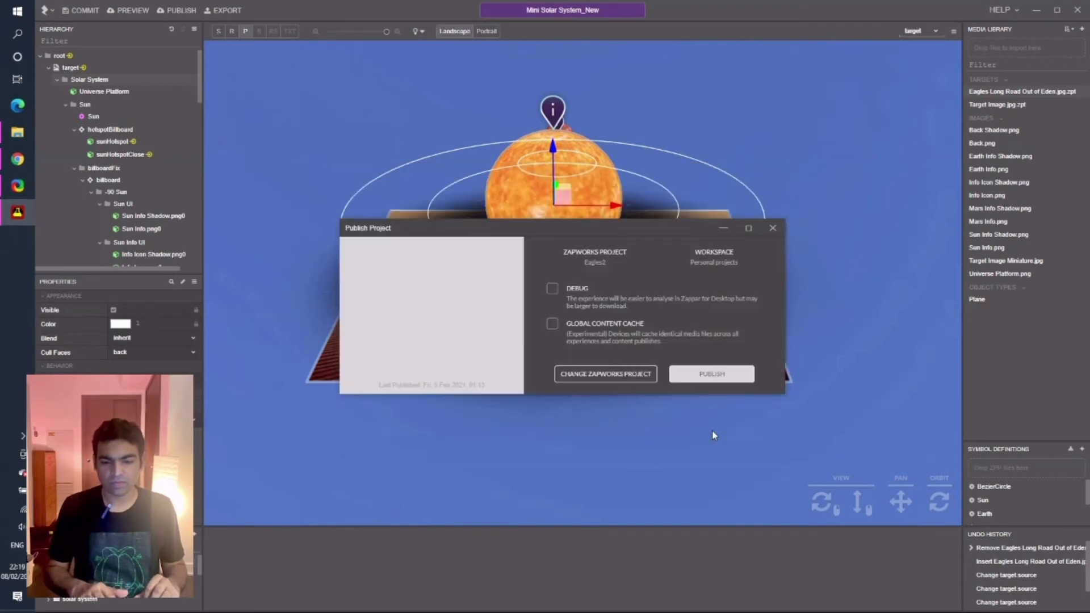
left_click(710, 375)
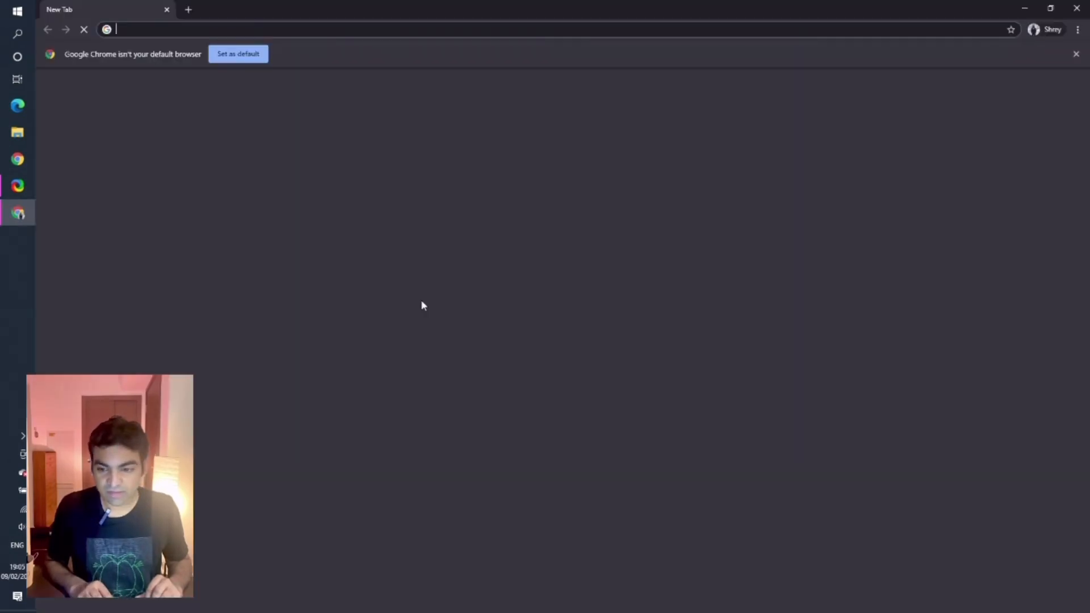
Switch to Chrome, log in to zap.works with the Google account, and open the Eagles2 project's QR code trigger.
type("zap.works")
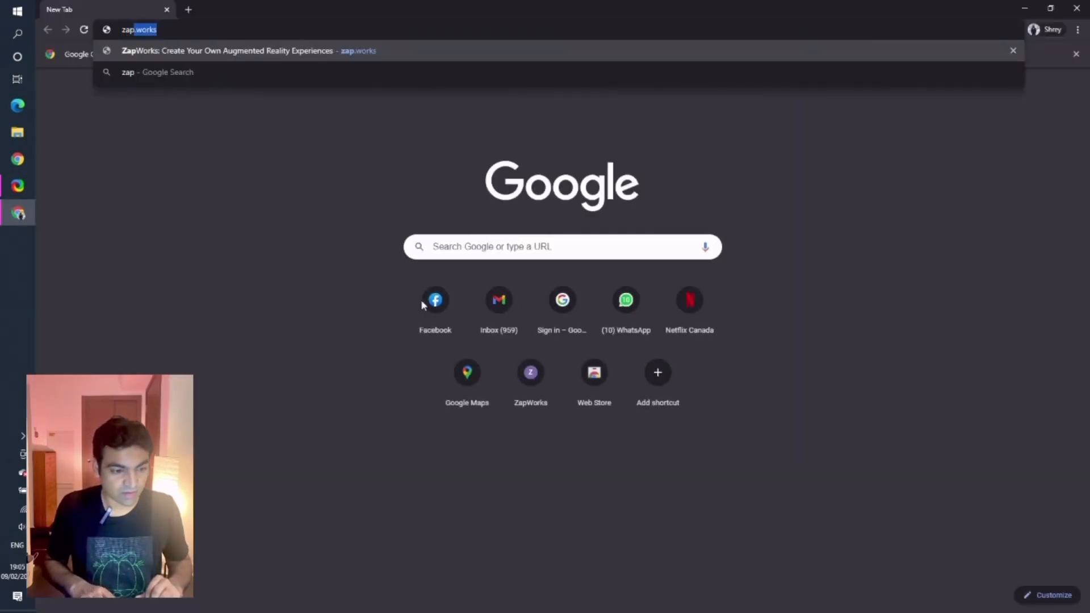
key("Return")
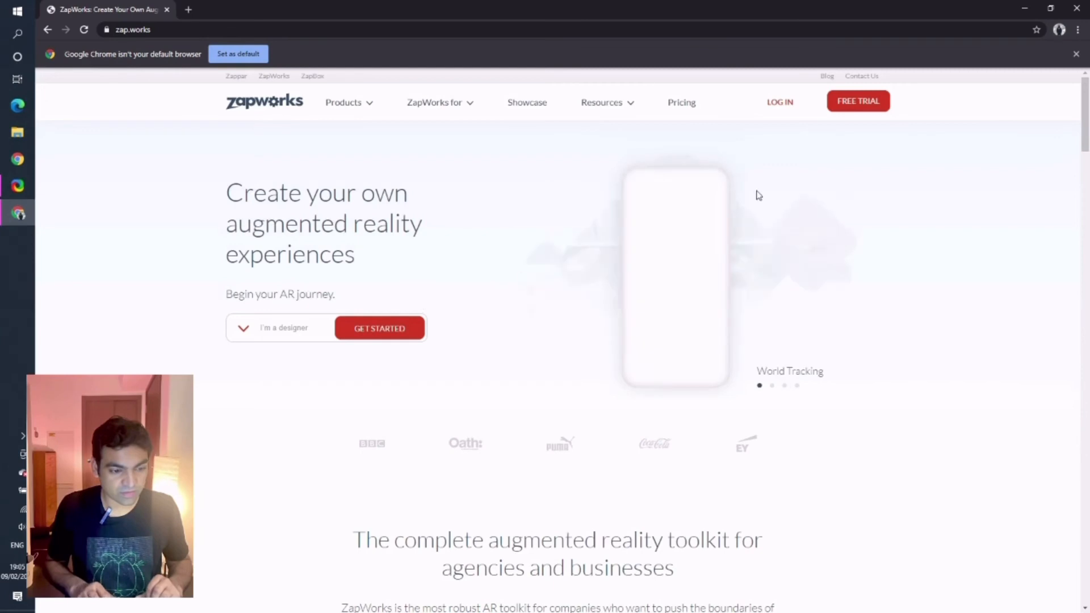
left_click(780, 103)
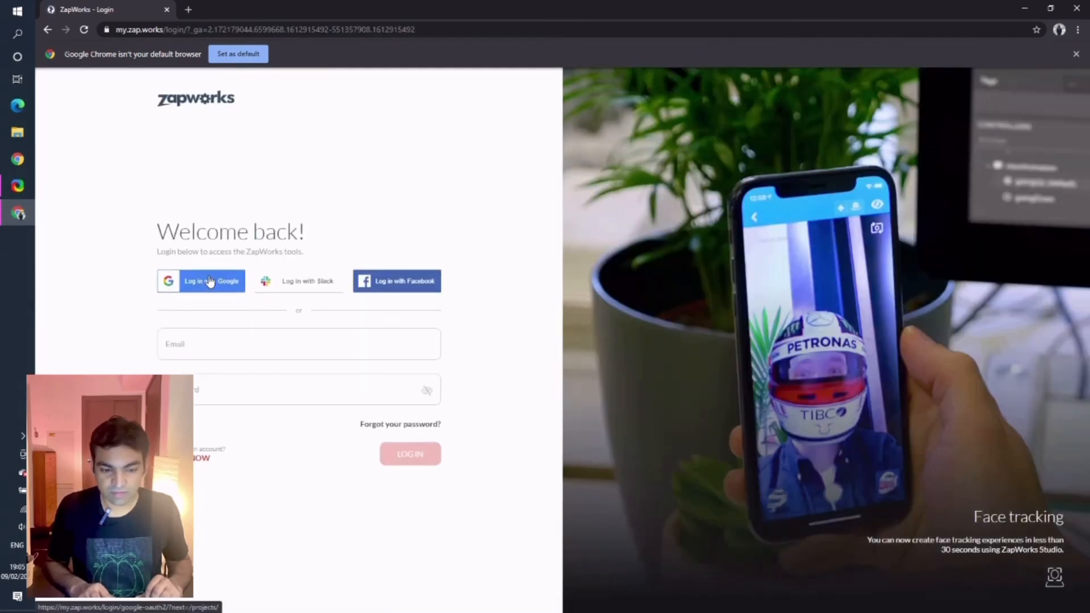
left_click(210, 281)
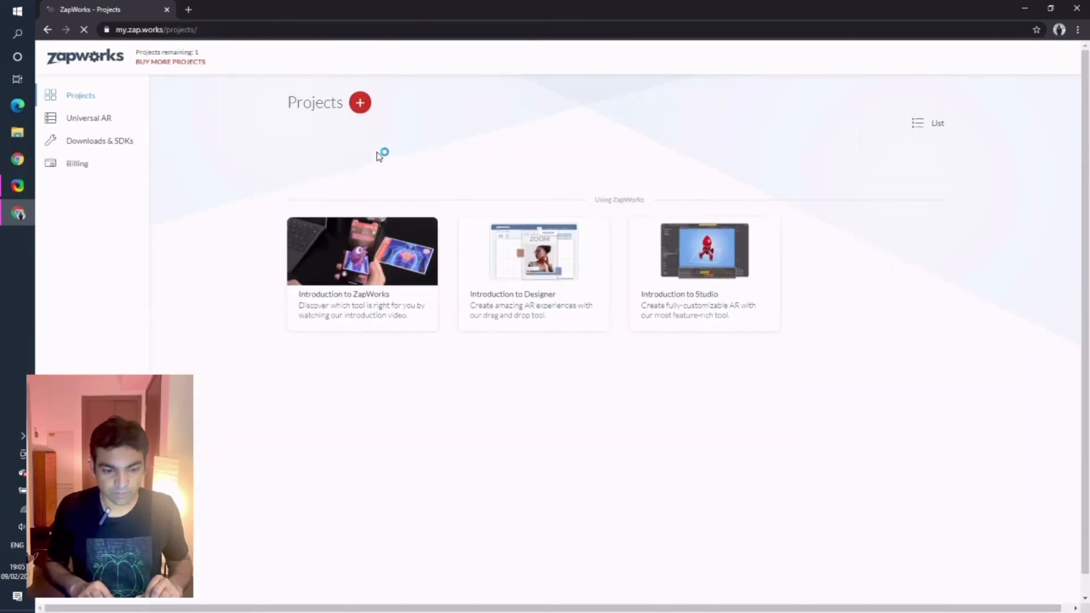
left_click(378, 158)
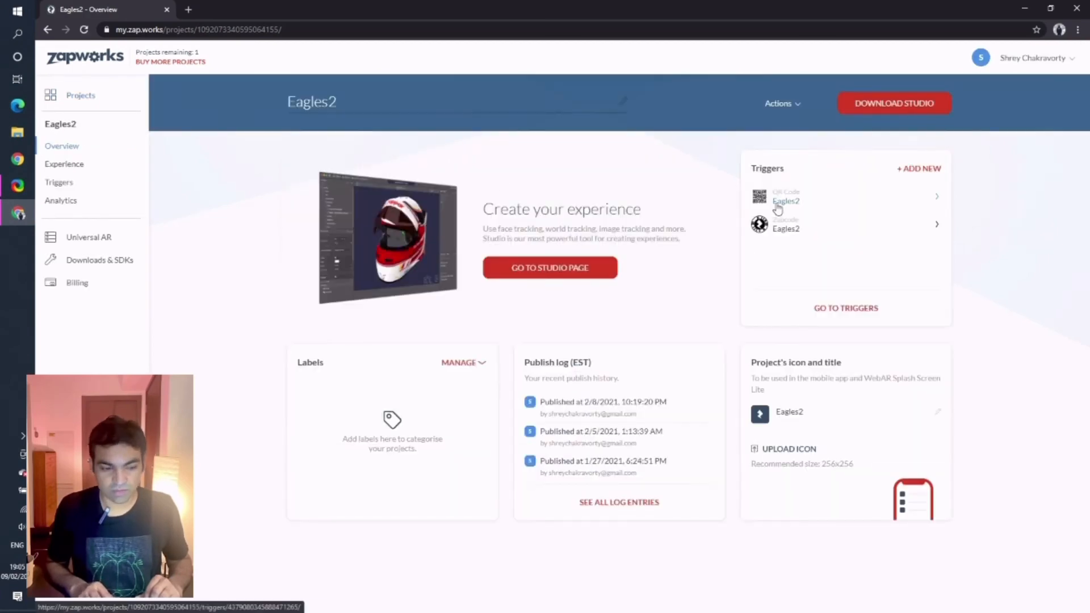
left_click(790, 205)
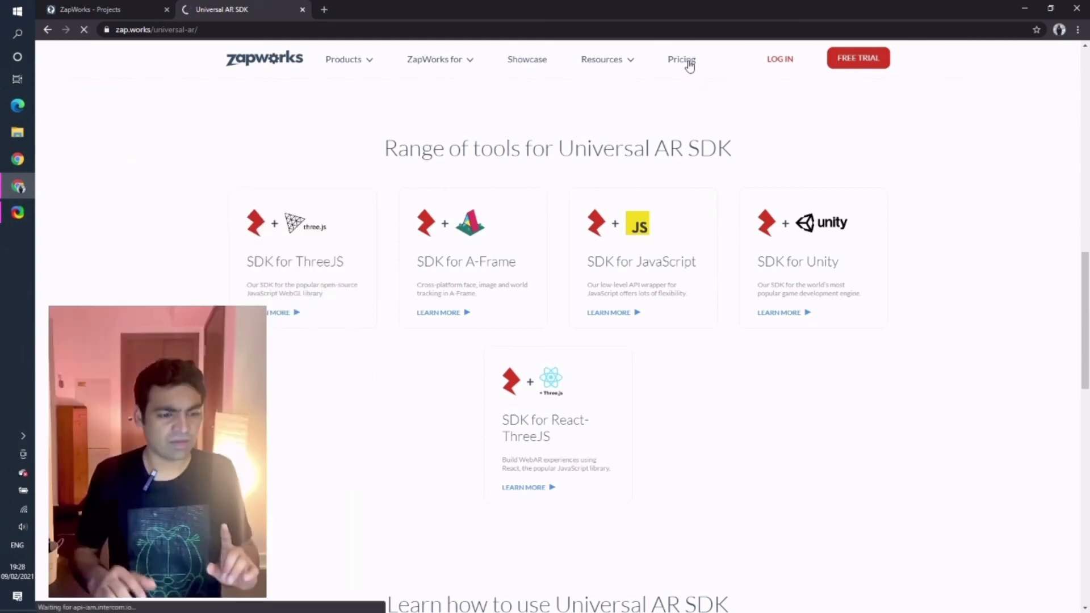
Open the ZapWorks pricing page and compare the features and hosting terms of the yearly plans.
left_click(689, 65)
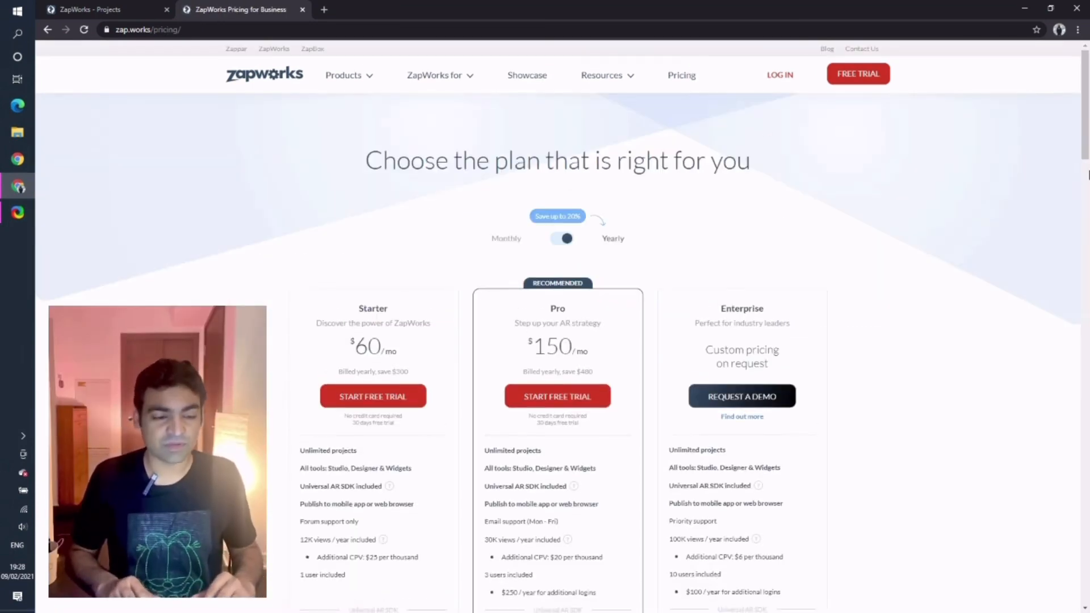
scroll(1087, 170, "down", 2)
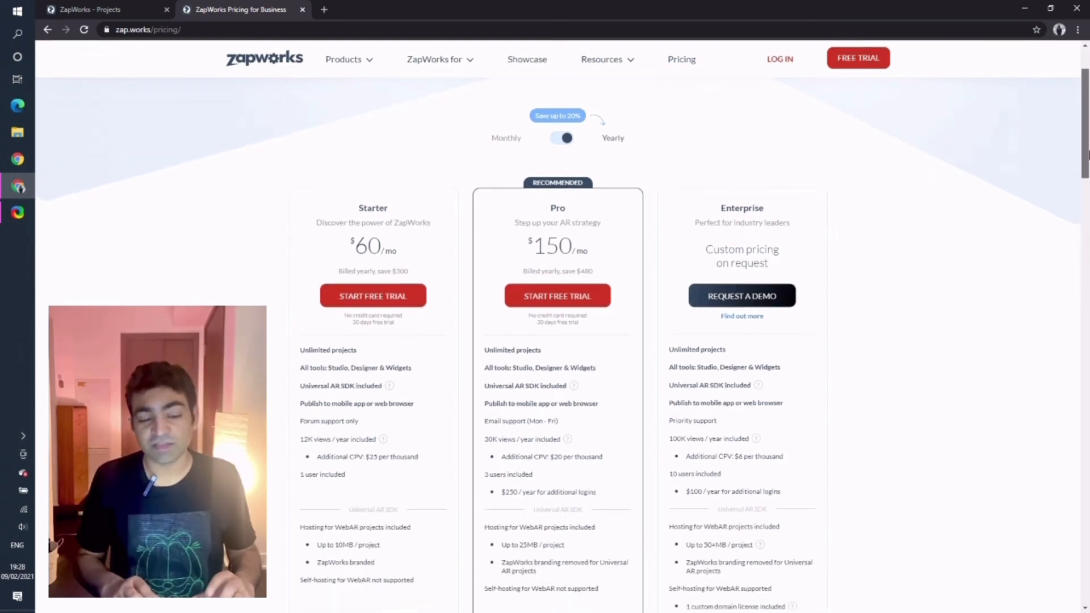
left_click_drag(1088, 154, 1087, 174)
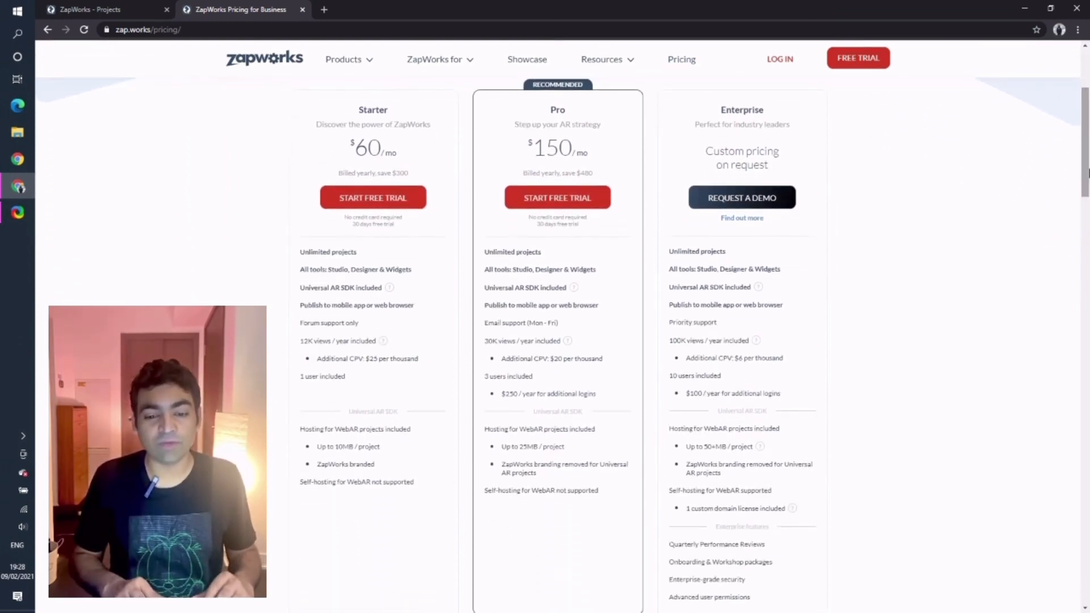